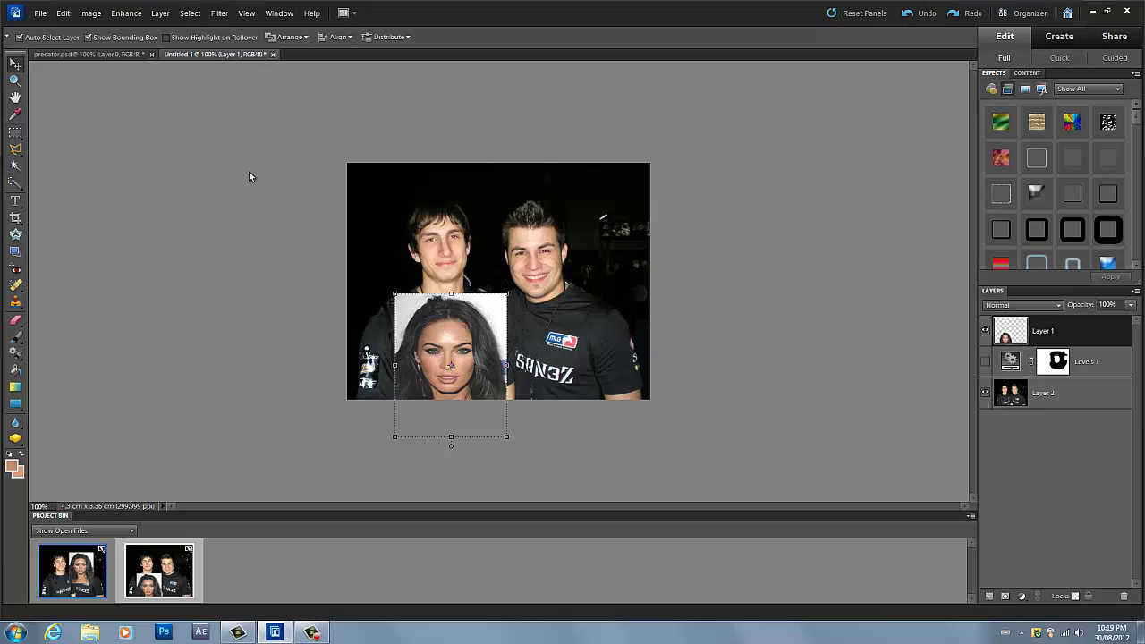
Step: In predator.psd, clip Layer 1 to the Levels 1 layer and toggle both layers' visibility to compare against the original photo
left_click(89, 54)
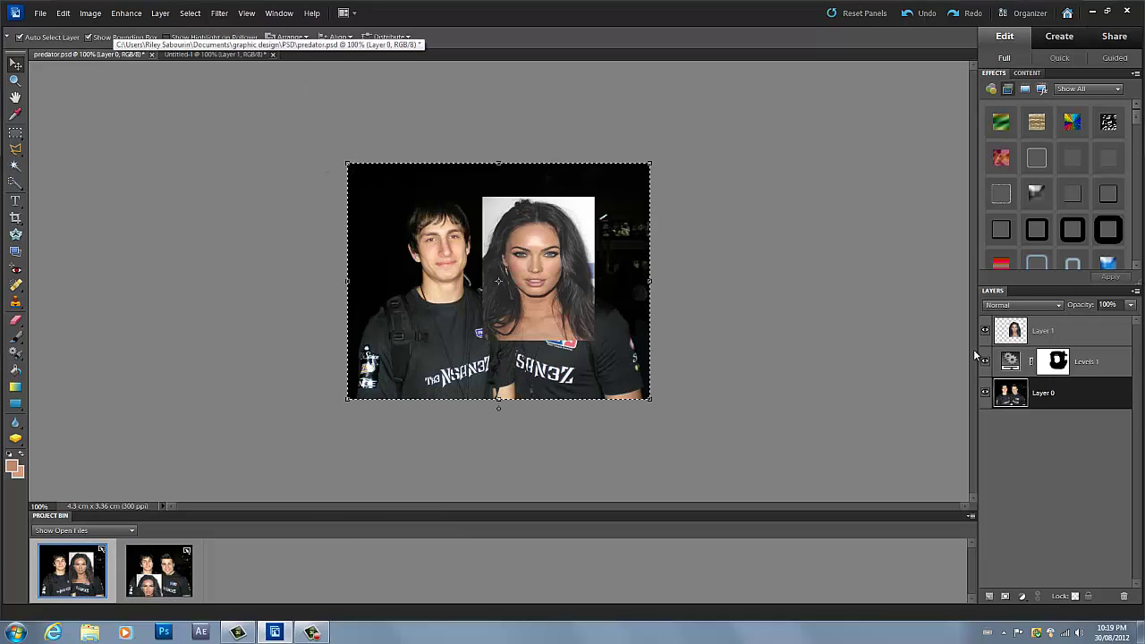
right_click(1053, 335)
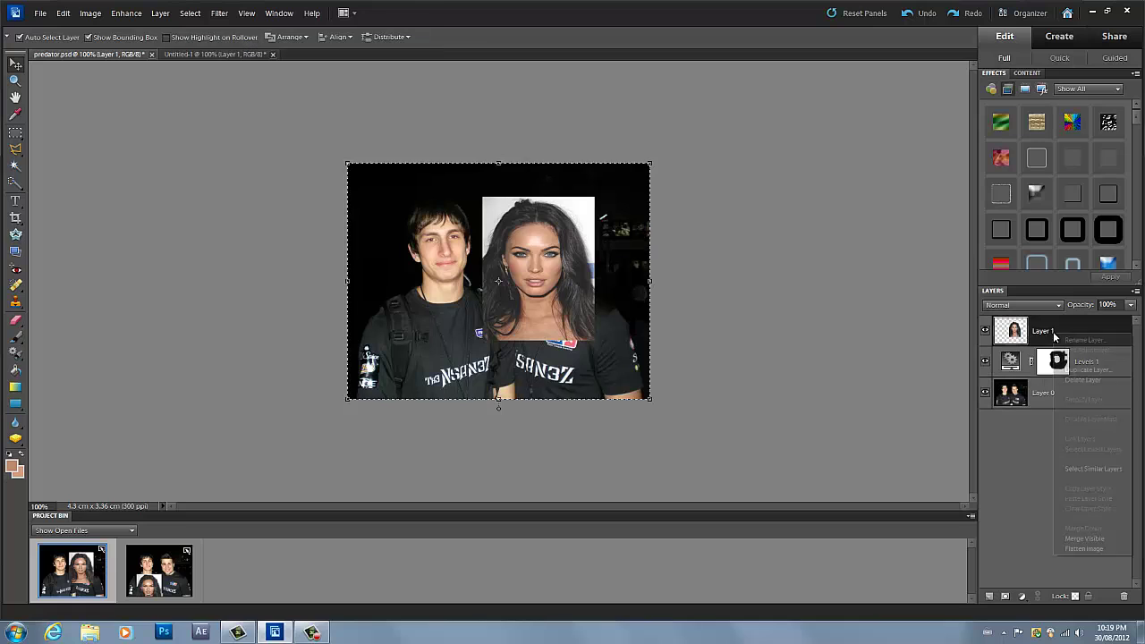
left_click(1009, 481)
key("ctrl+g")
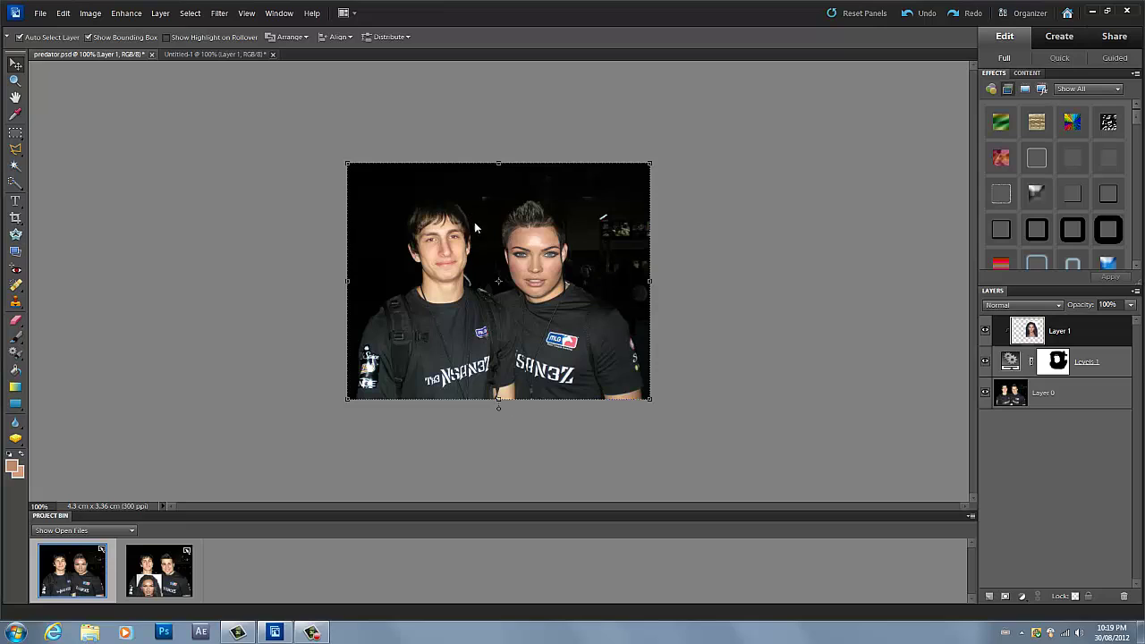
left_click(986, 331)
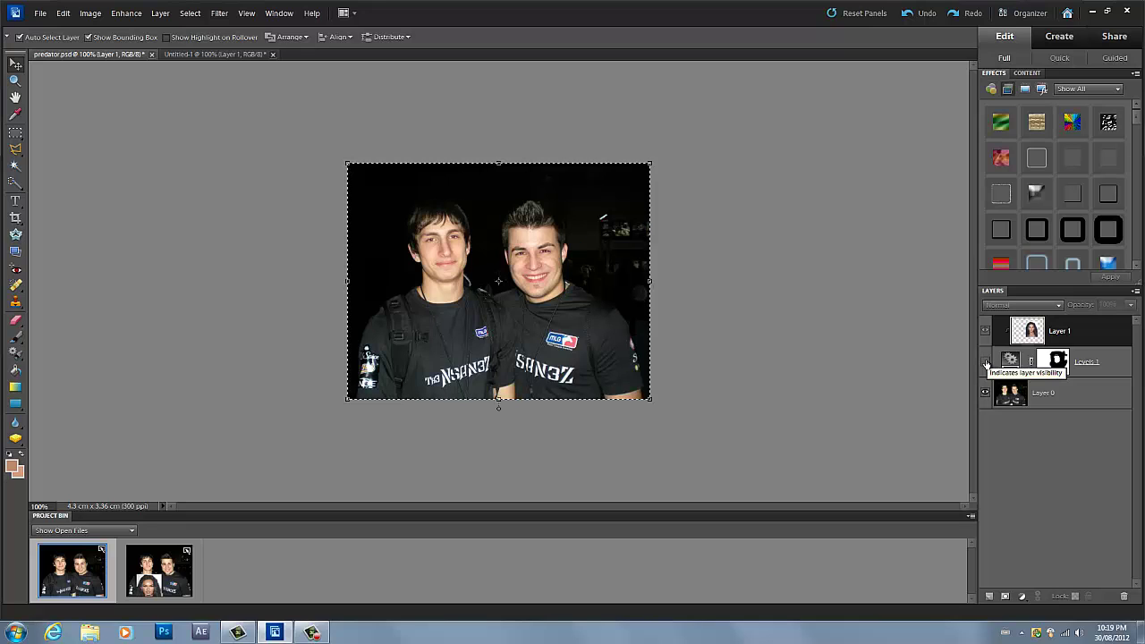
left_click(986, 362)
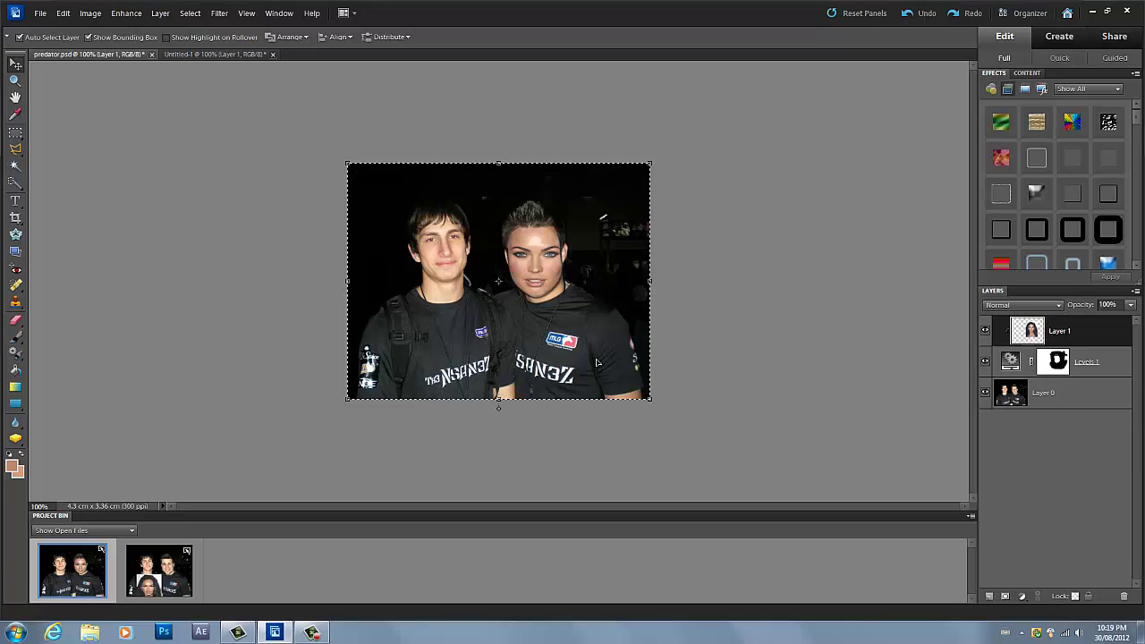
left_click(985, 362)
left_click(985, 362)
Step: In Untitled-1, move the woman's portrait aside and delete the Levels 1 adjustment layer
left_click(200, 54)
left_click_drag(429, 369, 572, 313)
left_click(1107, 368)
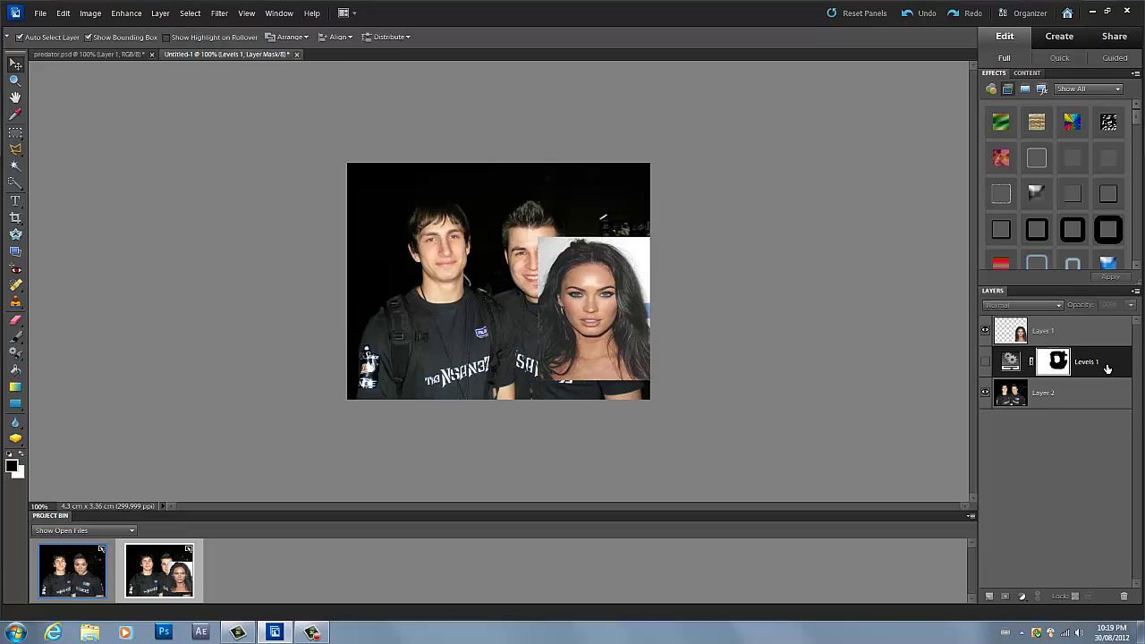
right_click(1105, 367)
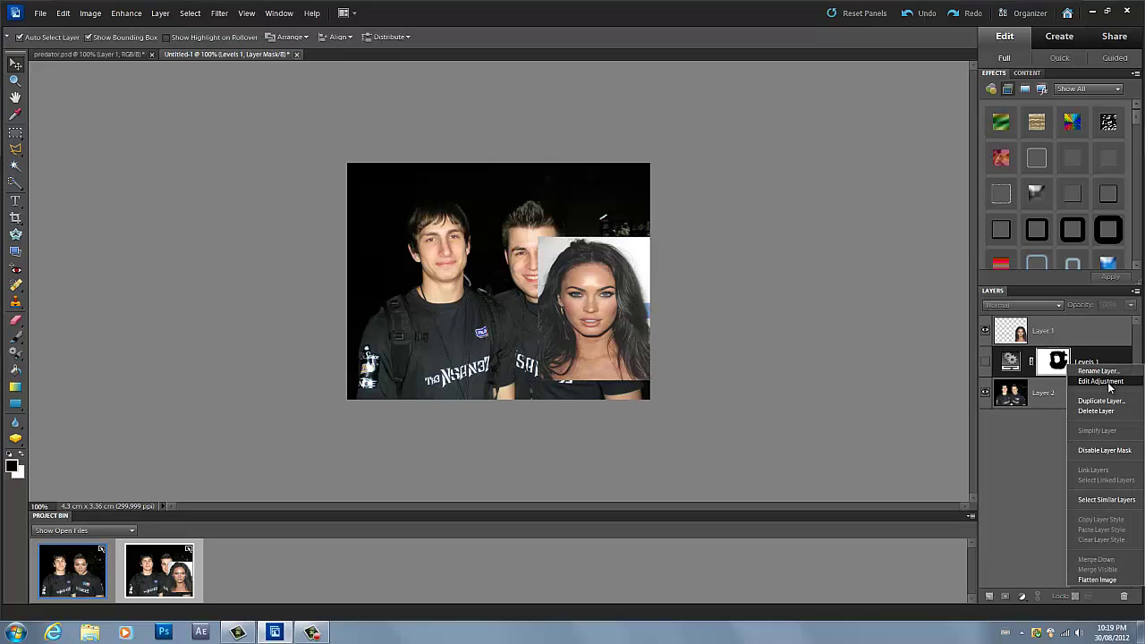
left_click(1100, 411)
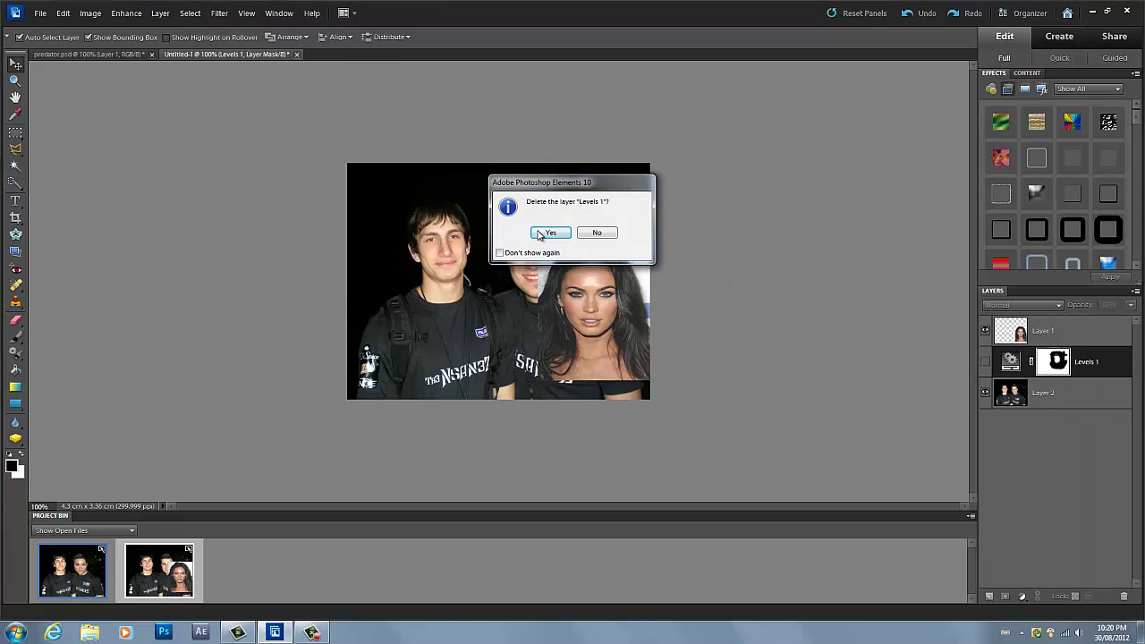
left_click(540, 232)
Step: Set Layer 1's opacity to 50% and align the woman's portrait over the face of the man on the right
left_click(1050, 337)
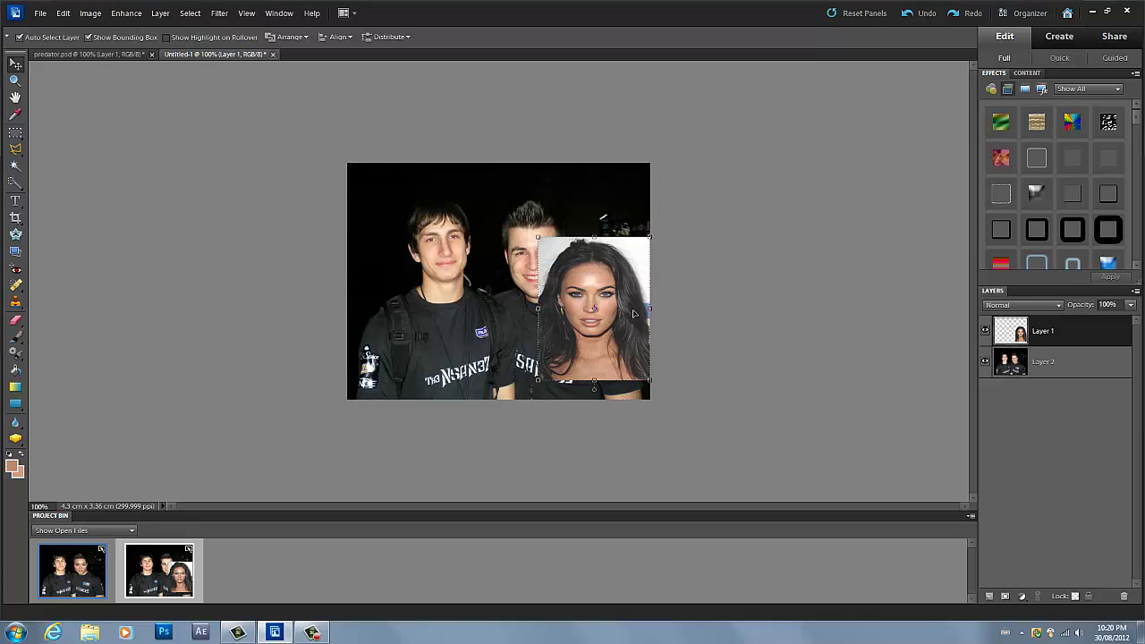
left_click_drag(617, 288, 568, 255)
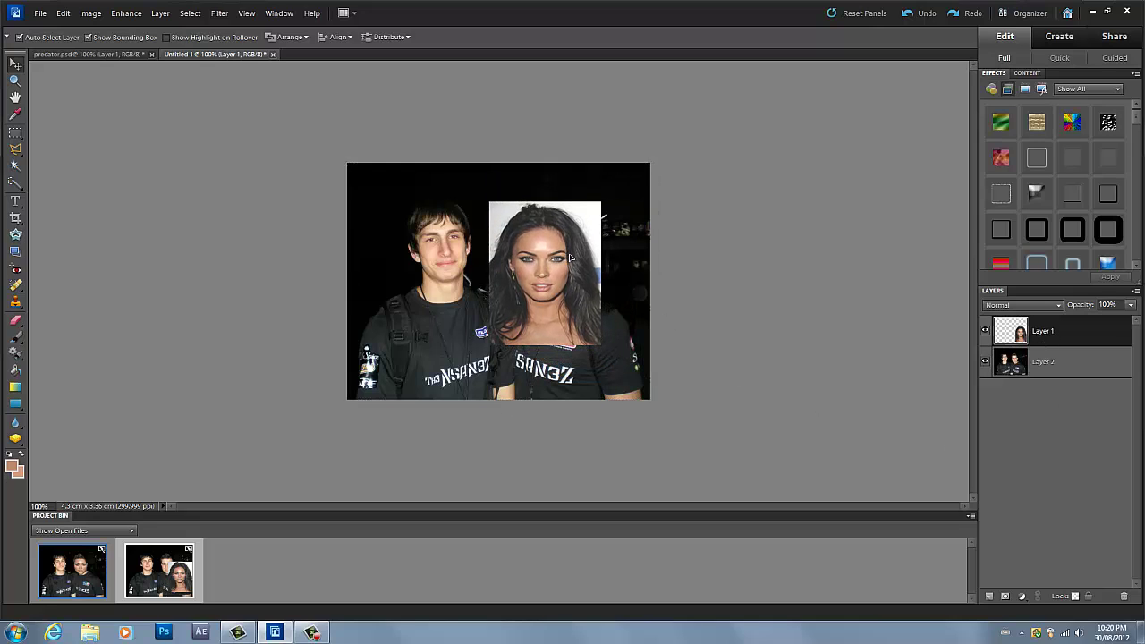
left_click(1118, 304)
type("50")
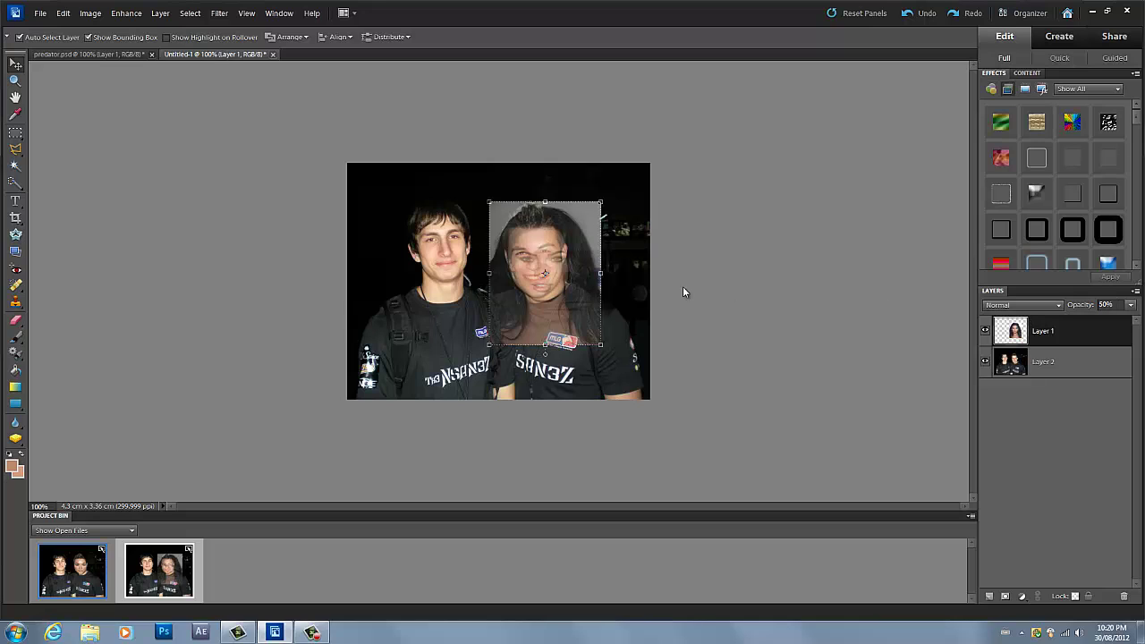
left_click_drag(548, 349, 558, 319)
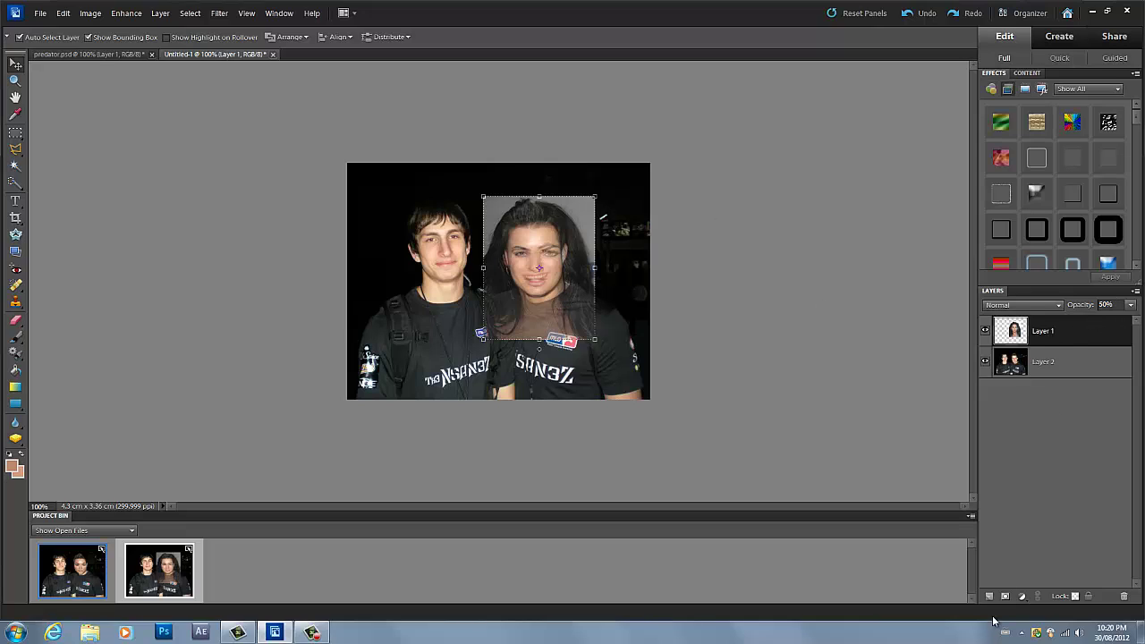
Step: Add a Levels adjustment layer directly above Layer 2 and close the adjustment settings
left_click(1046, 365)
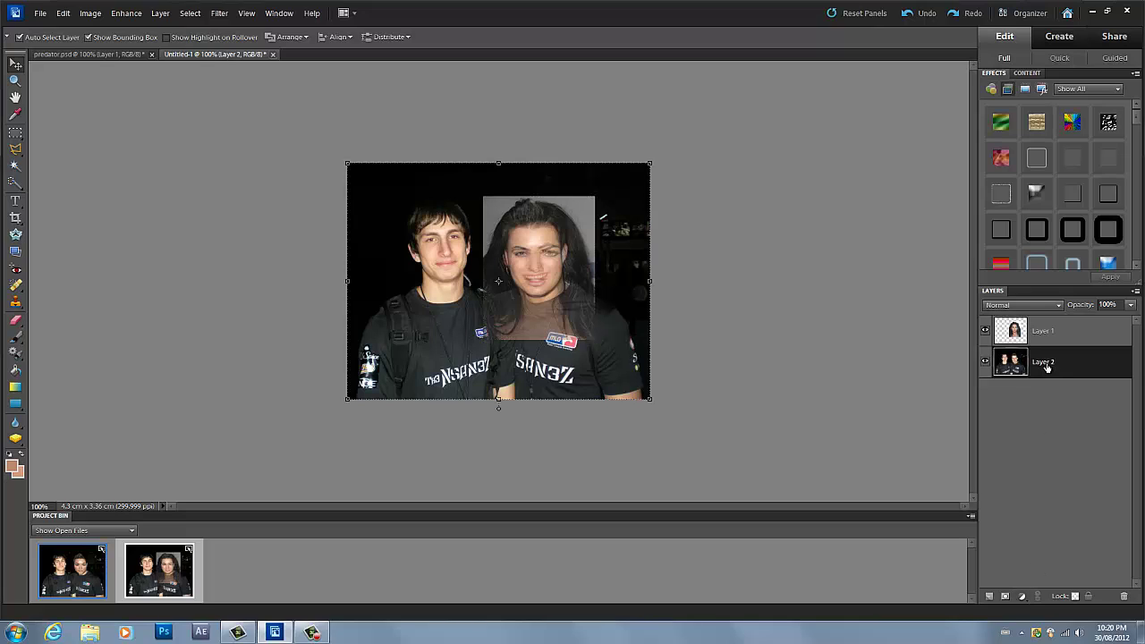
left_click(1022, 597)
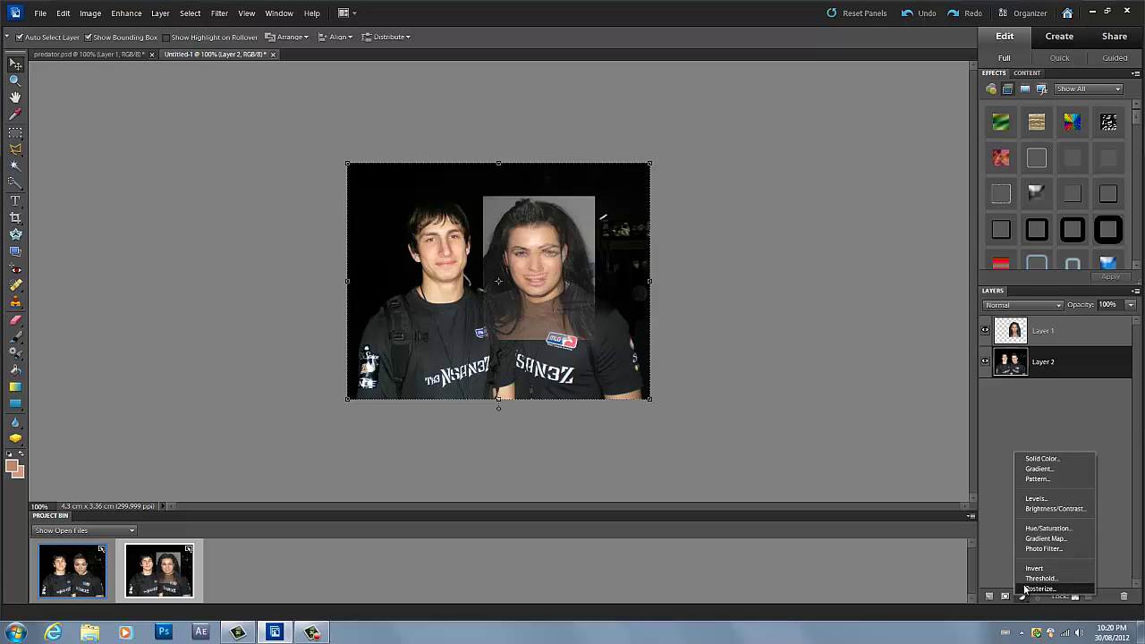
left_click(1031, 500)
left_click(1080, 332)
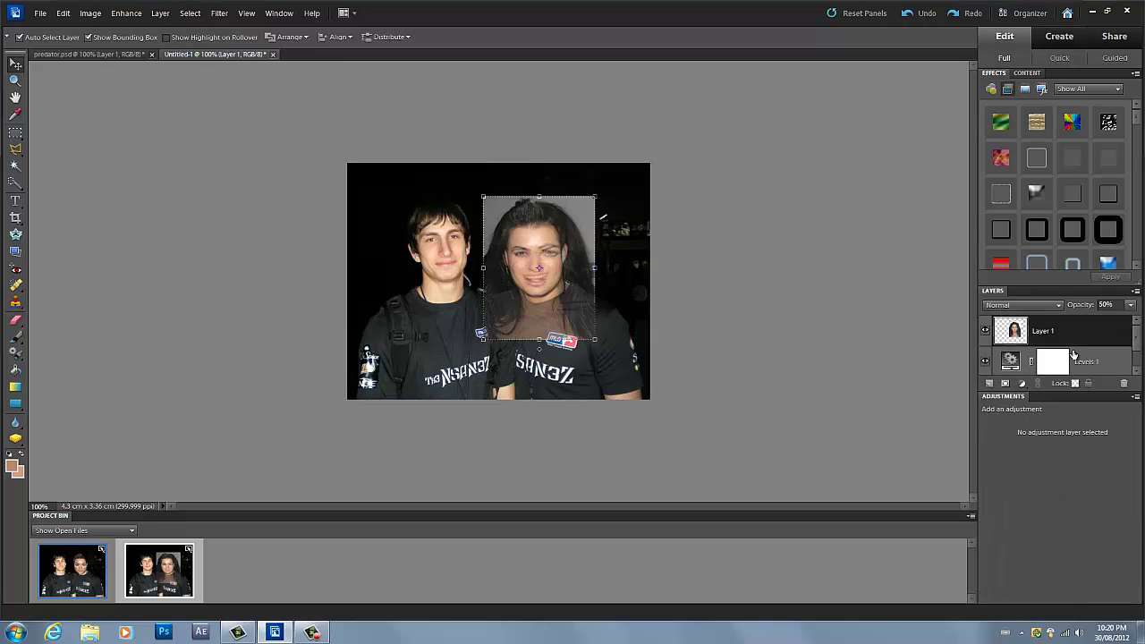
left_click(1136, 396)
left_click(1081, 526)
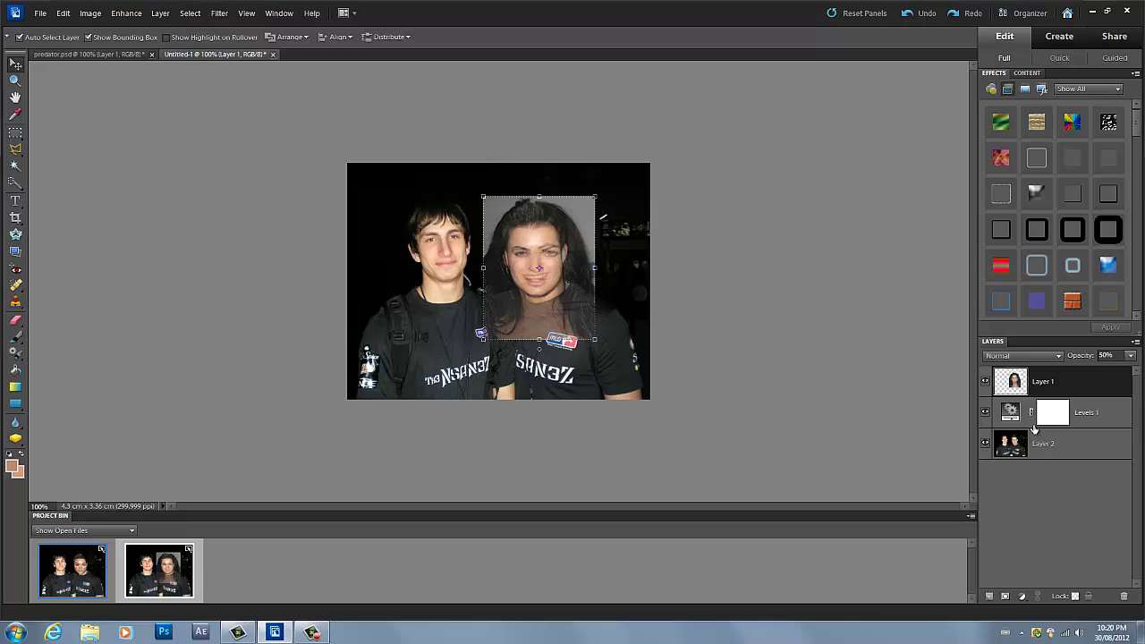
Step: Check the layer arrangement in predator.psd and clip Layer 1 to the Levels 1 adjustment layer in Untitled-1
left_click(1086, 413)
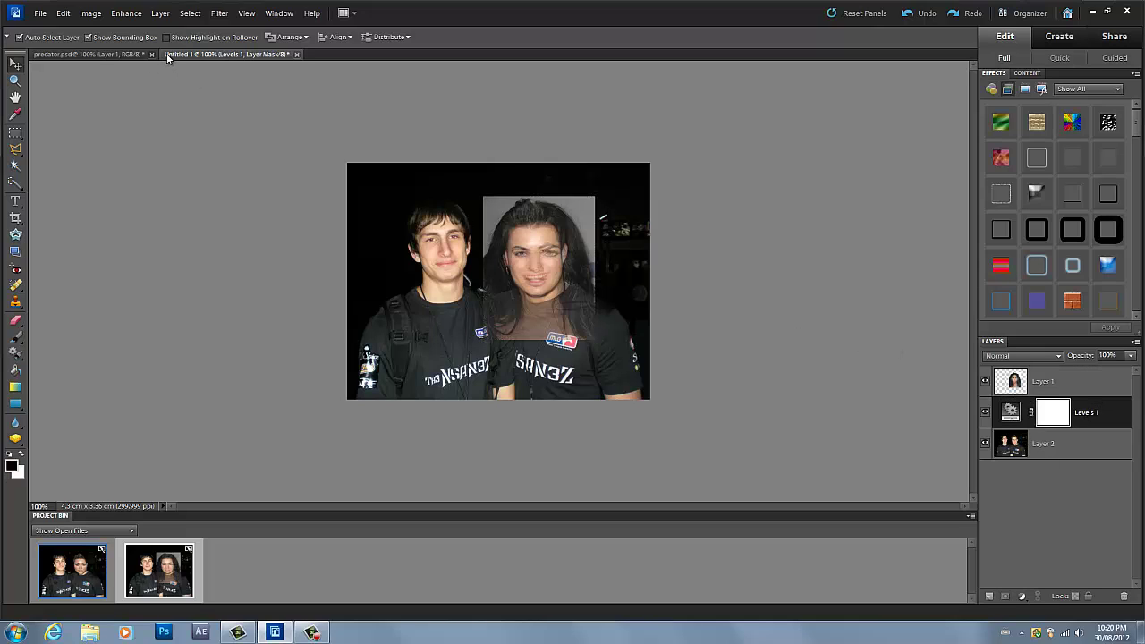
left_click(105, 55)
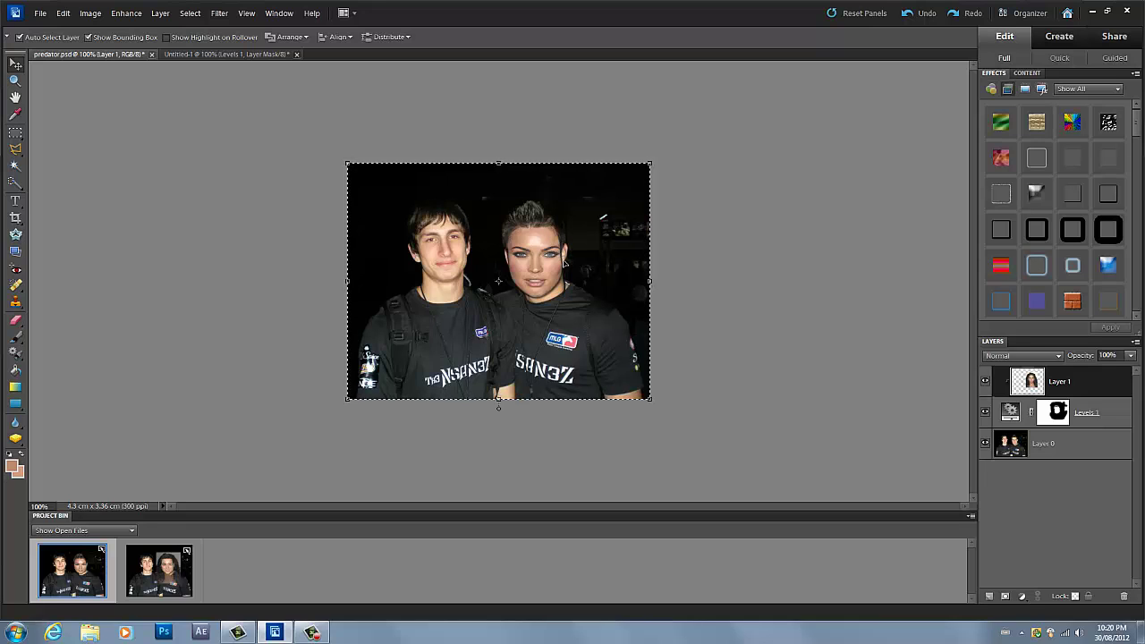
left_click(251, 54)
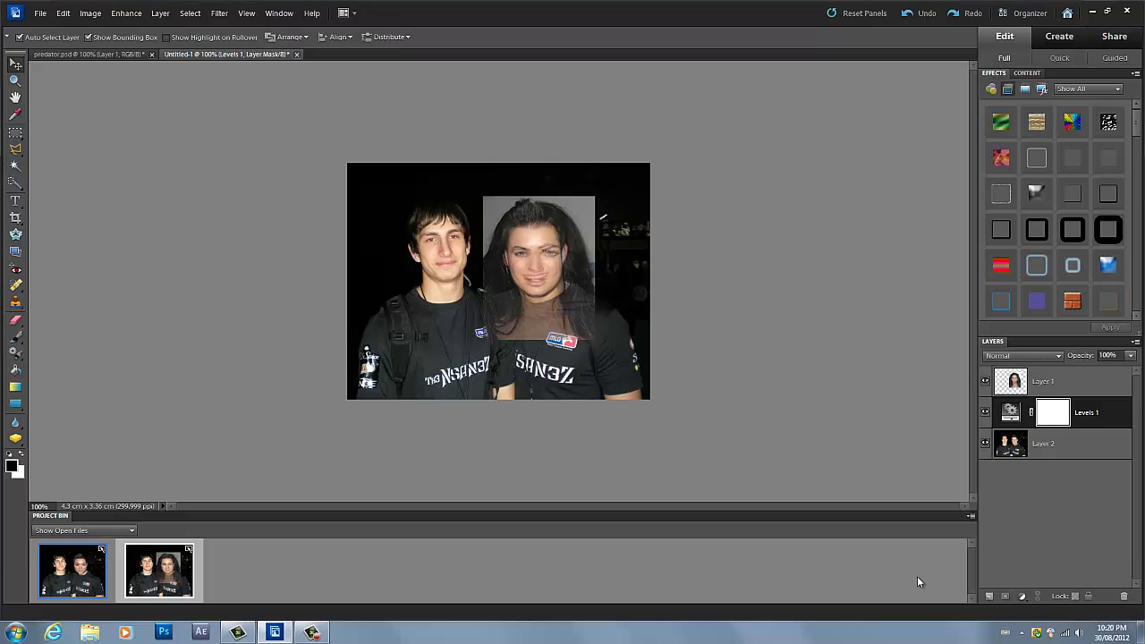
left_click(1043, 384)
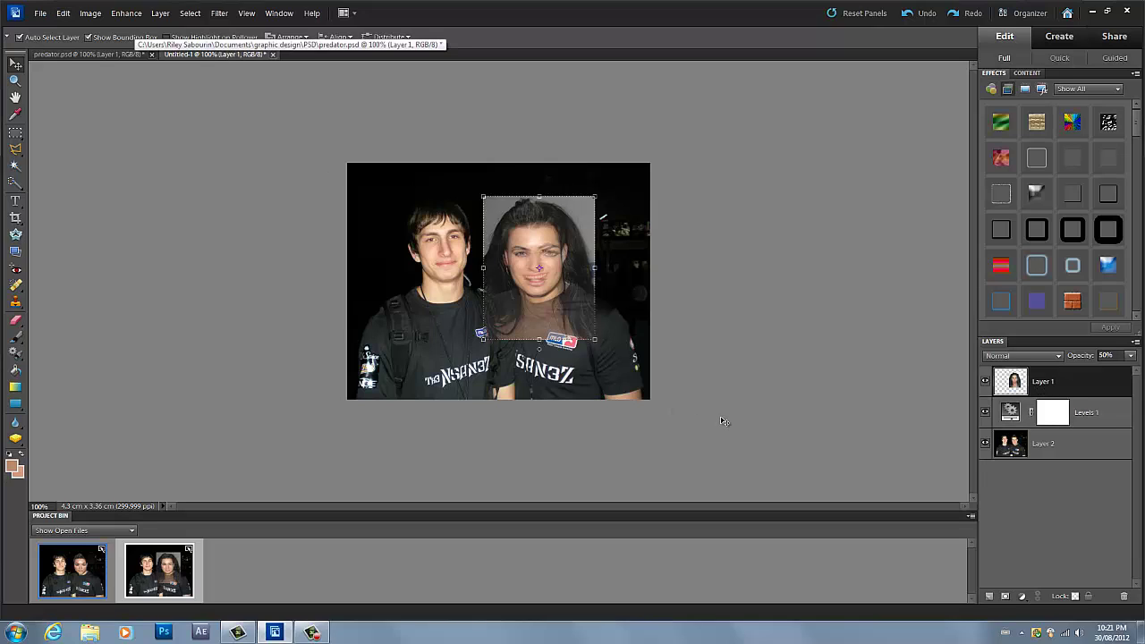
key("ctrl+g")
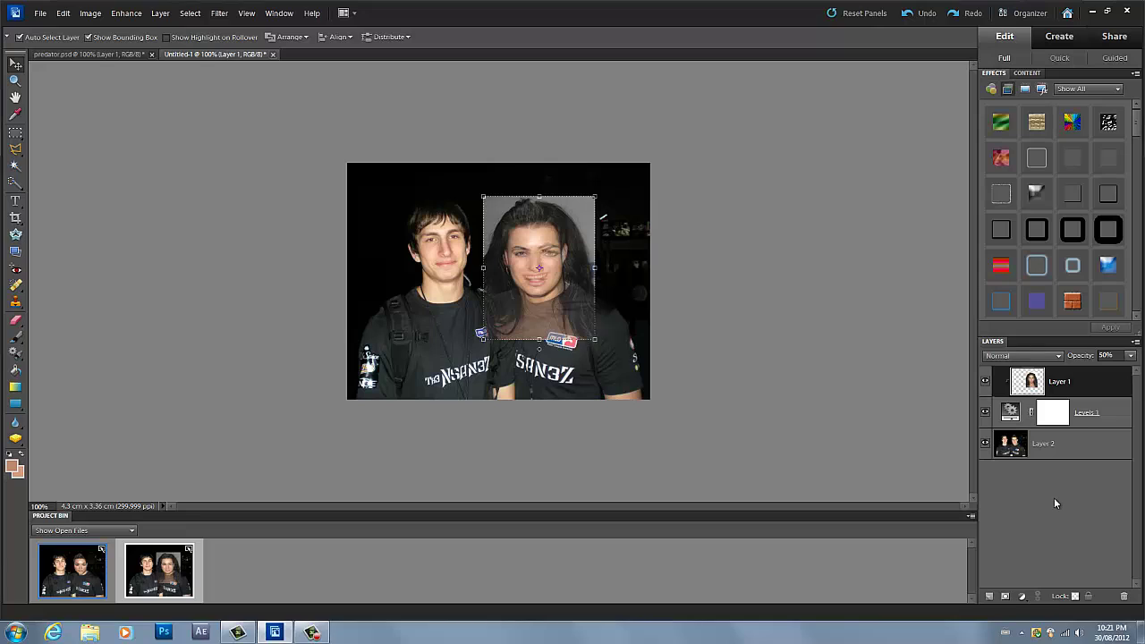
Step: Lock all of Layer 2 and release the lock again
left_click(1046, 440)
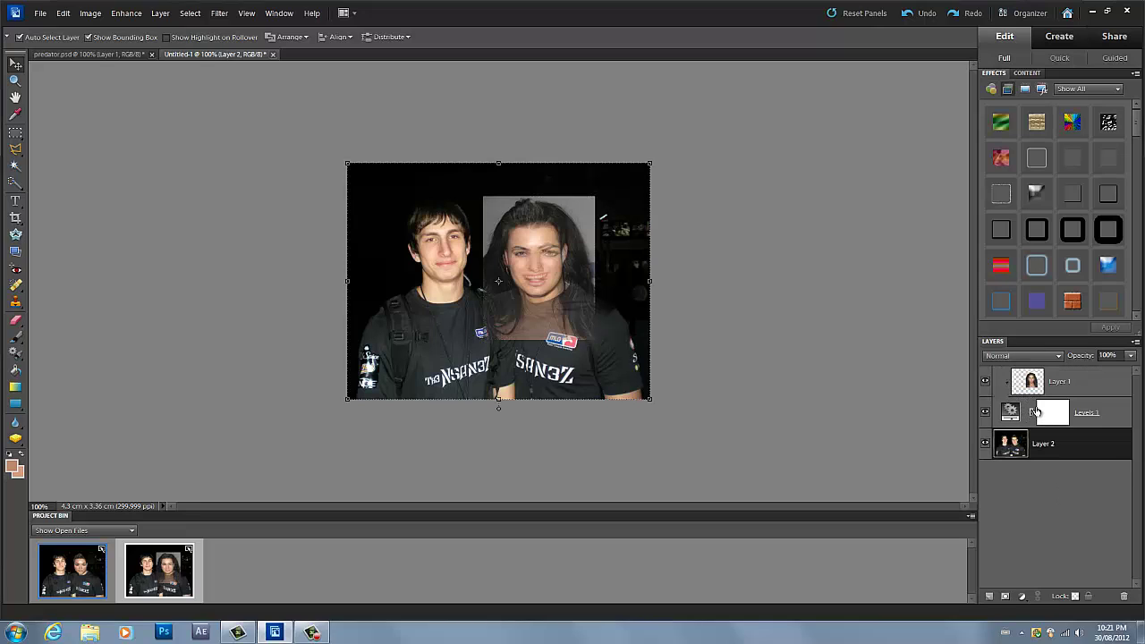
left_click(1075, 376)
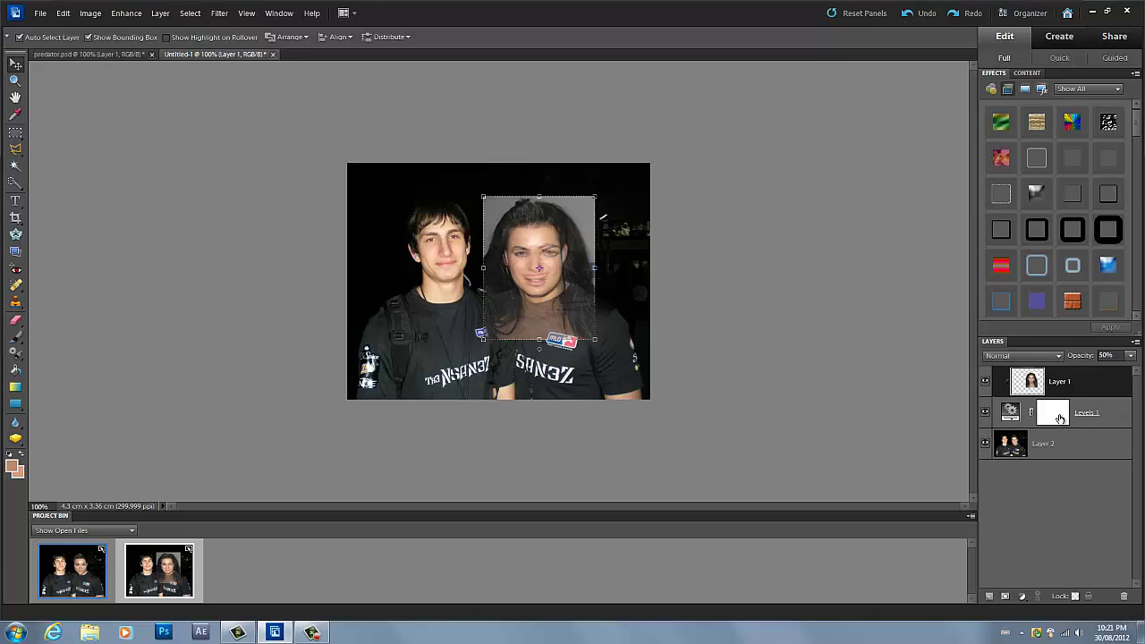
left_click(1059, 418)
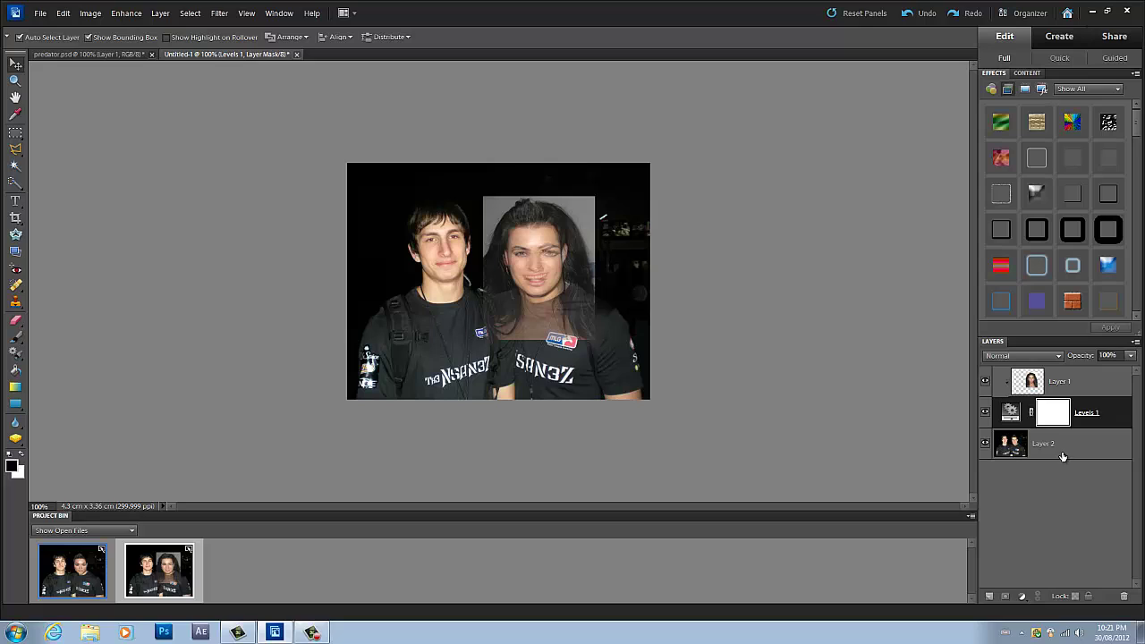
left_click(1059, 449)
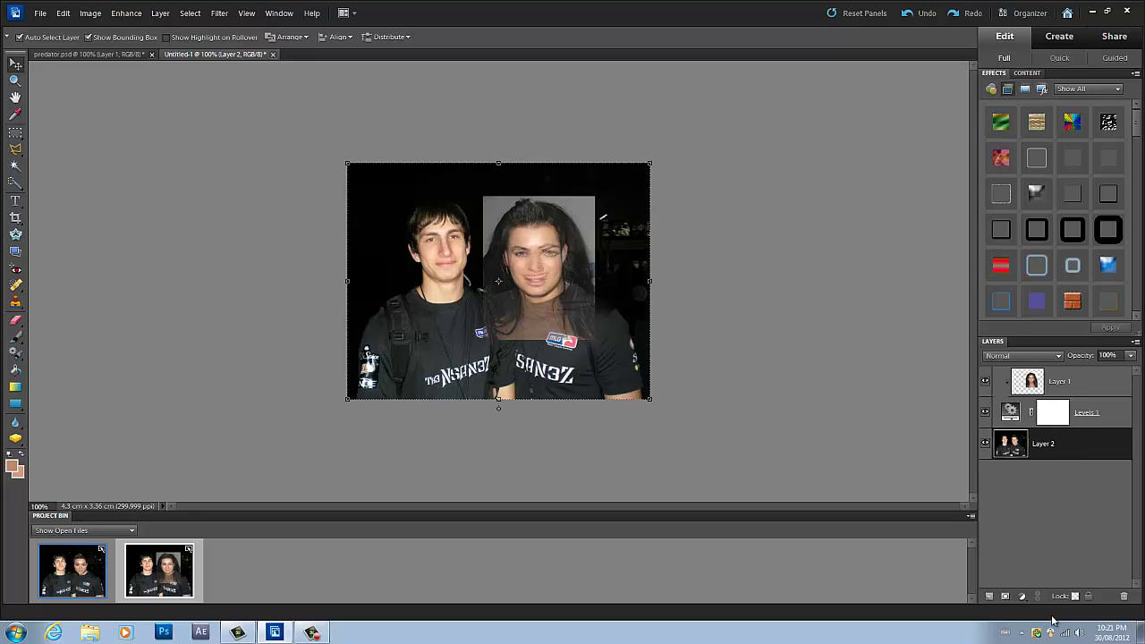
left_click(1089, 596)
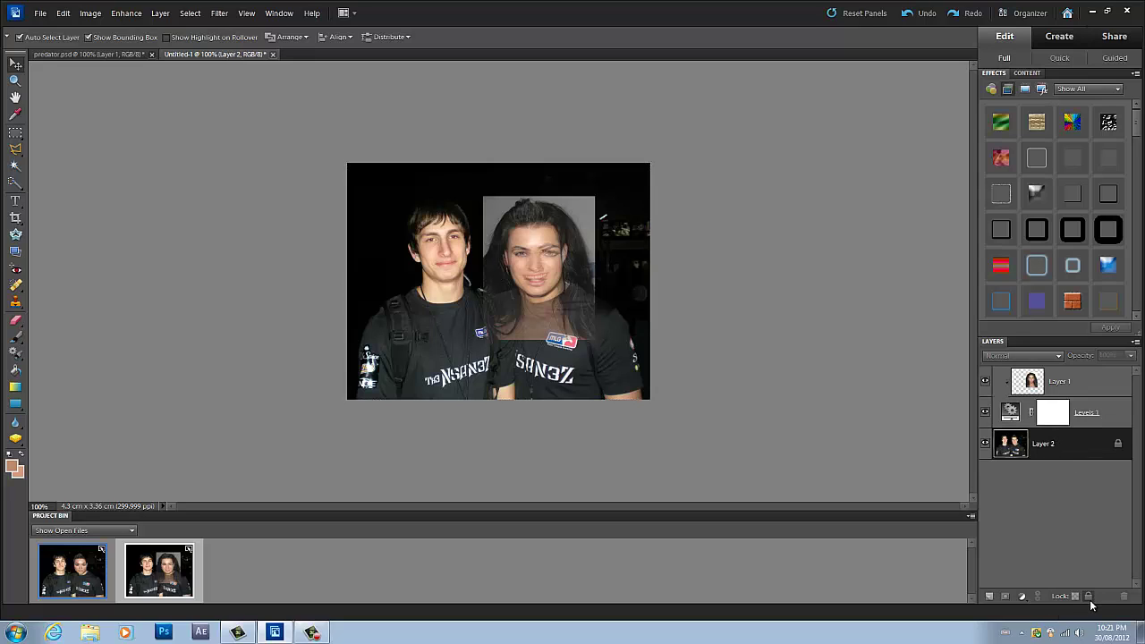
left_click(1091, 412)
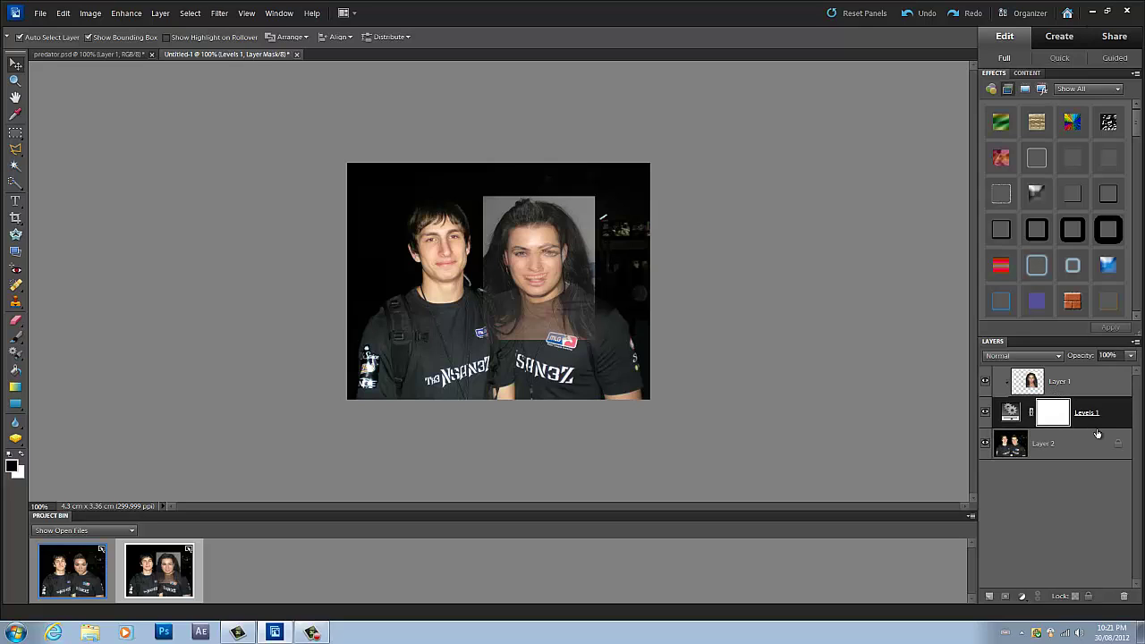
left_click(1124, 446)
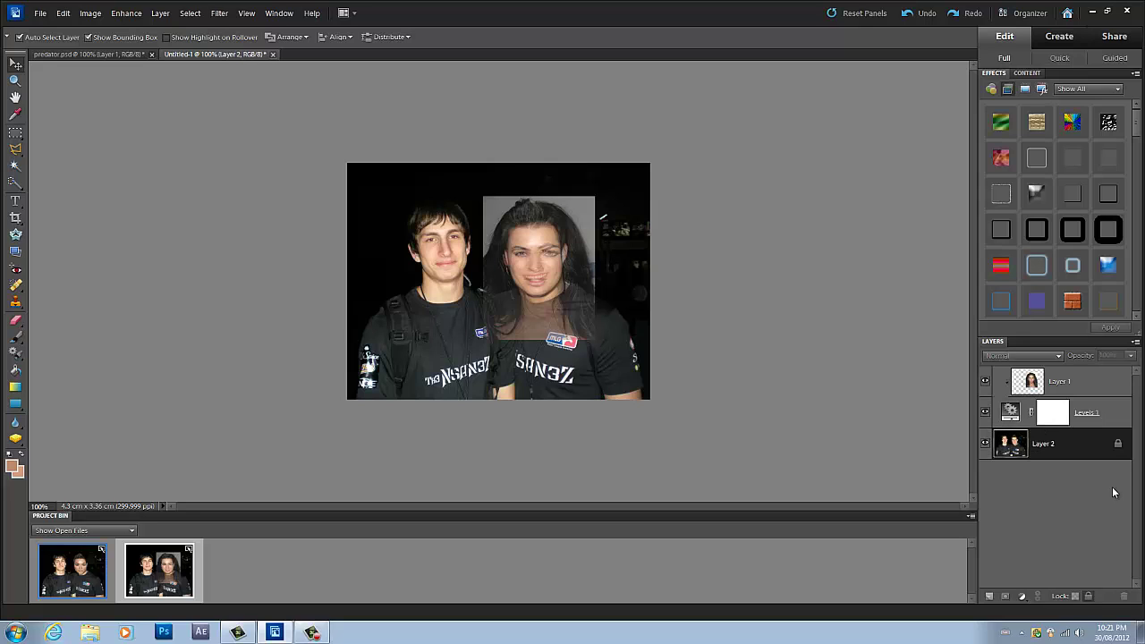
left_click(1088, 596)
Step: Paint black on the Levels 1 mask with a 20 px brush to hide the portrait around the right man's head
left_click(1076, 391)
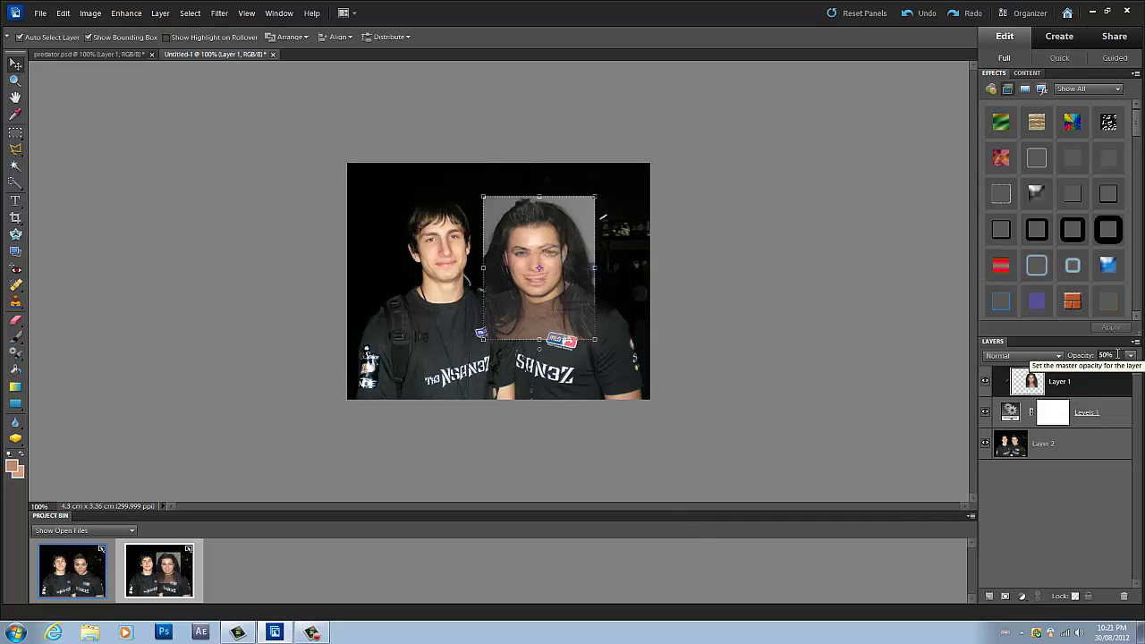
left_click(1058, 420)
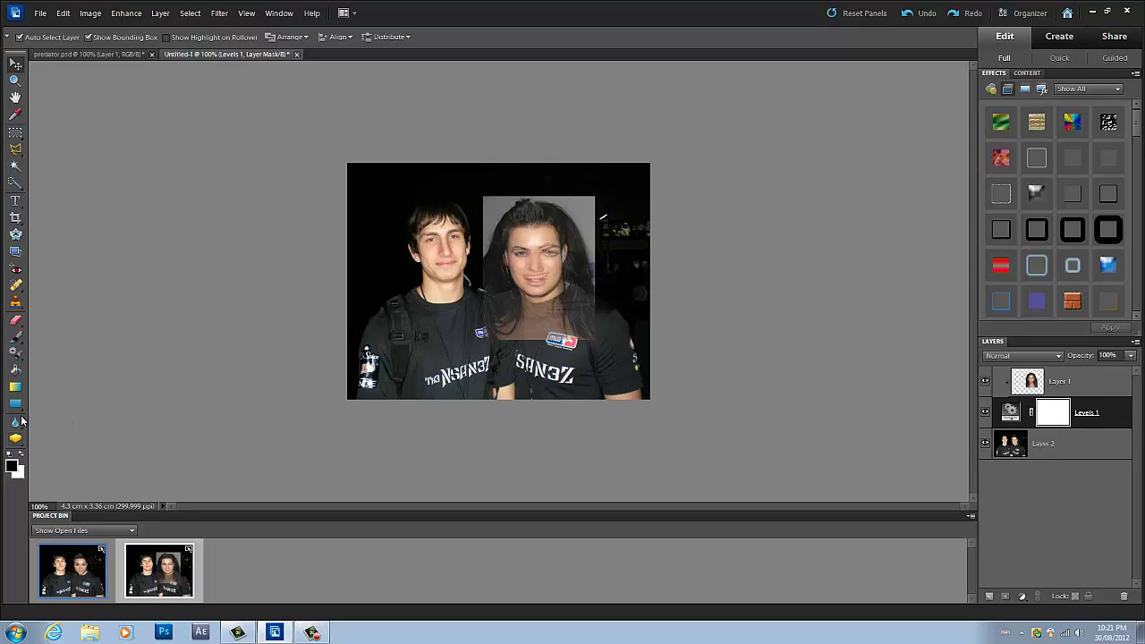
left_click(19, 340)
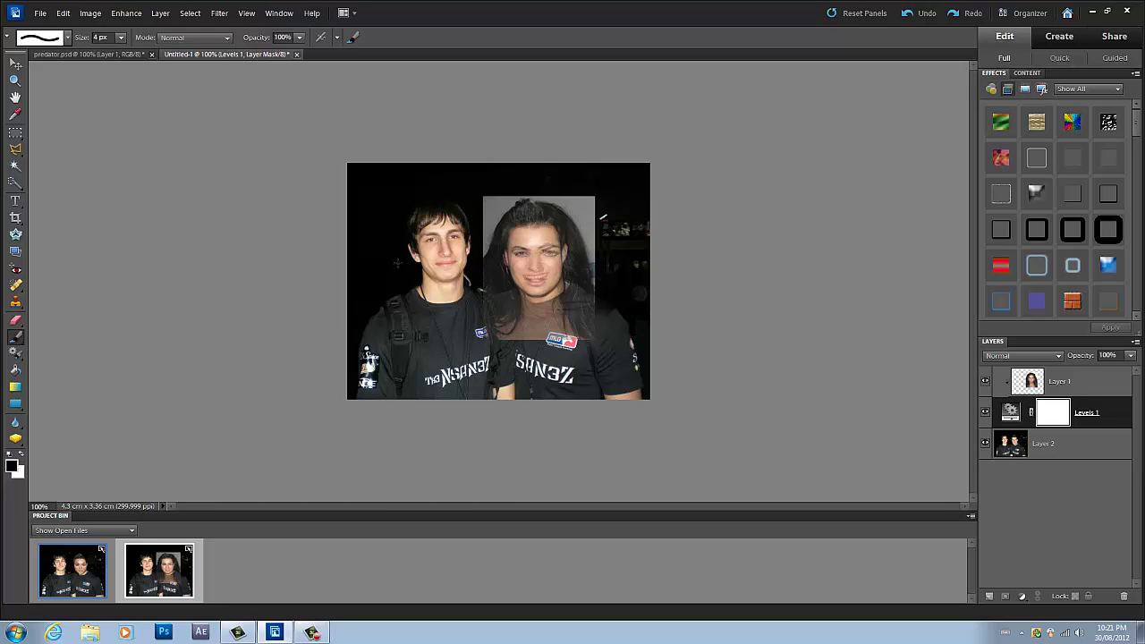
key("bracketright")
key("bracketright")
key("bracketright")
key("bracketright")
key("bracketright")
key("bracketright")
key("bracketright")
key("bracketright")
mouse_move(503, 188)
left_mouse_down()
mouse_move(478, 229)
mouse_move(490, 203)
mouse_move(584, 194)
mouse_move(607, 232)
mouse_move(557, 186)
mouse_move(604, 253)
mouse_move(596, 215)
mouse_move(566, 194)
mouse_move(593, 242)
mouse_move(594, 318)
mouse_move(572, 315)
mouse_move(585, 335)
mouse_move(599, 320)
mouse_move(603, 354)
mouse_move(578, 330)
mouse_move(509, 344)
mouse_move(541, 330)
mouse_move(500, 327)
mouse_move(484, 303)
mouse_move(483, 321)
mouse_move(483, 224)
mouse_move(506, 197)
mouse_move(569, 194)
mouse_move(564, 225)
mouse_move(542, 211)
mouse_move(507, 220)
mouse_move(507, 287)
mouse_move(541, 301)
mouse_move(573, 258)
left_mouse_up()
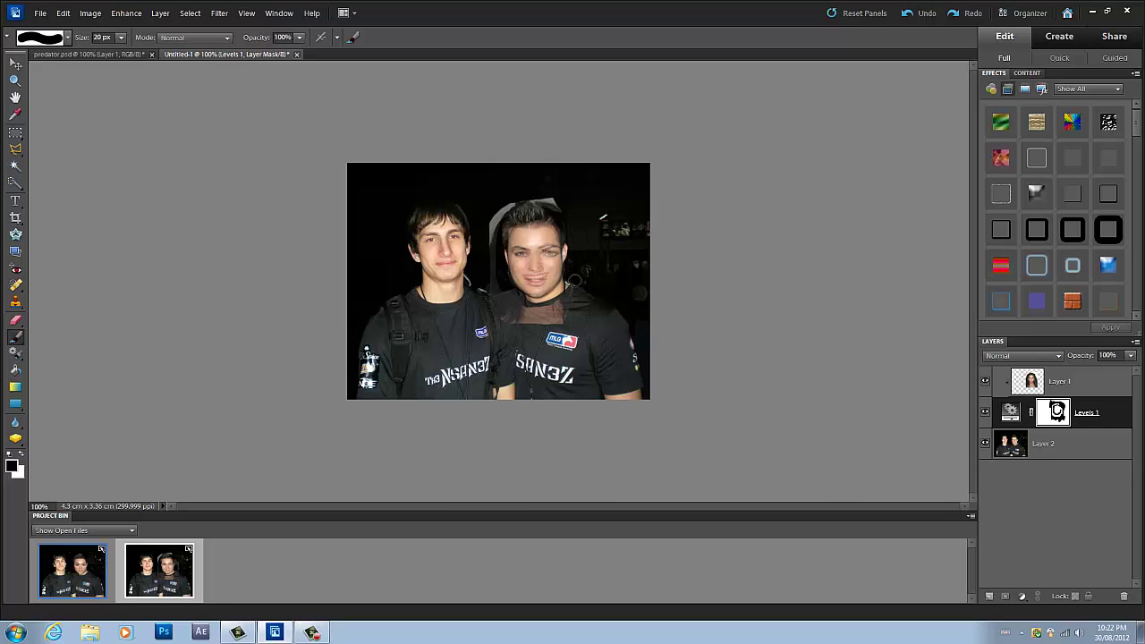
Step: Enlarge the brush to 35 px and mask out the portrait remnants over the right man's chest and around his hair
key("bracketright")
mouse_move(575, 323)
left_mouse_down()
mouse_move(568, 295)
mouse_move(560, 330)
mouse_move(563, 298)
mouse_move(549, 322)
mouse_move(506, 319)
left_mouse_up()
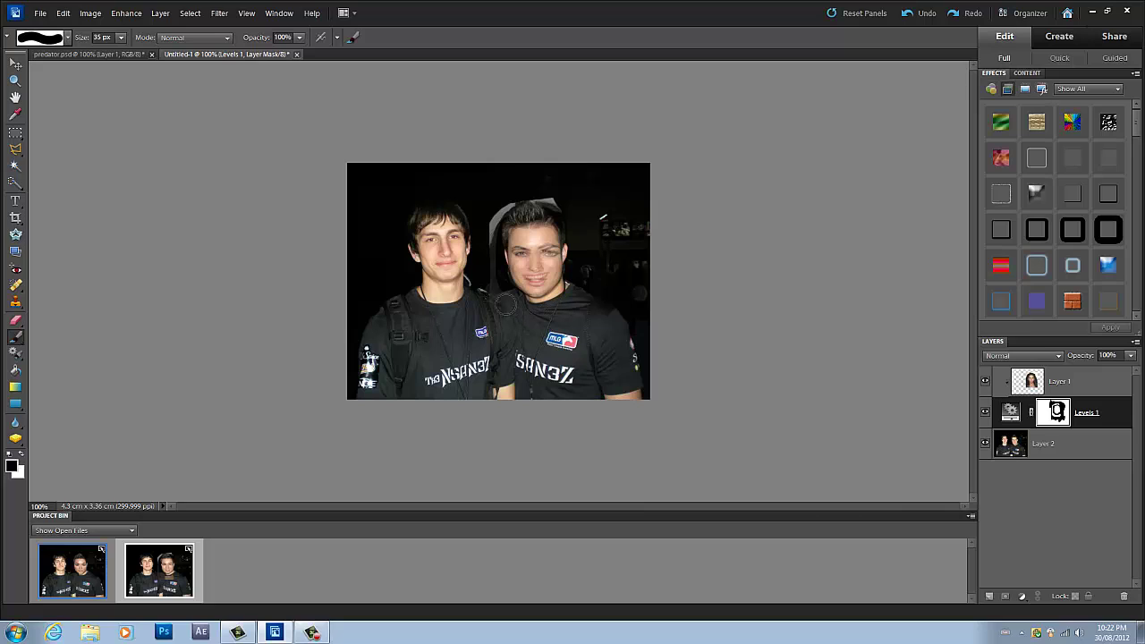
mouse_move(488, 243)
left_mouse_down()
mouse_move(493, 222)
mouse_move(527, 202)
mouse_move(570, 206)
left_mouse_up()
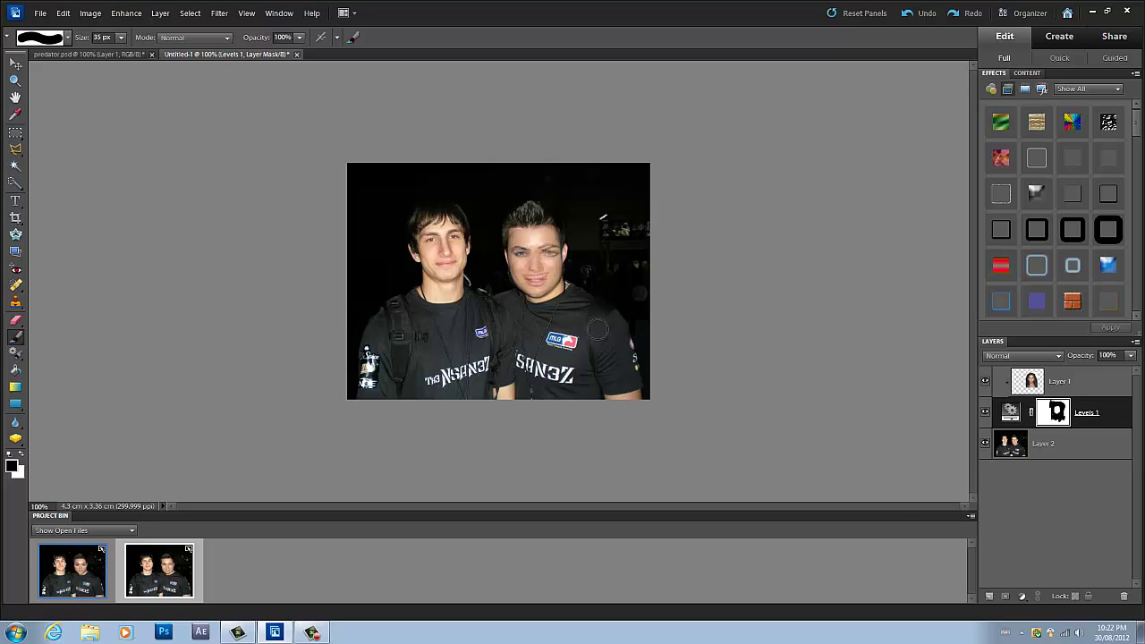
Step: Reduce the brush to 9 px and mask out the portrait remnants around the right man's hair and the side of his head
key("ctrl+equal")
key("ctrl+equal")
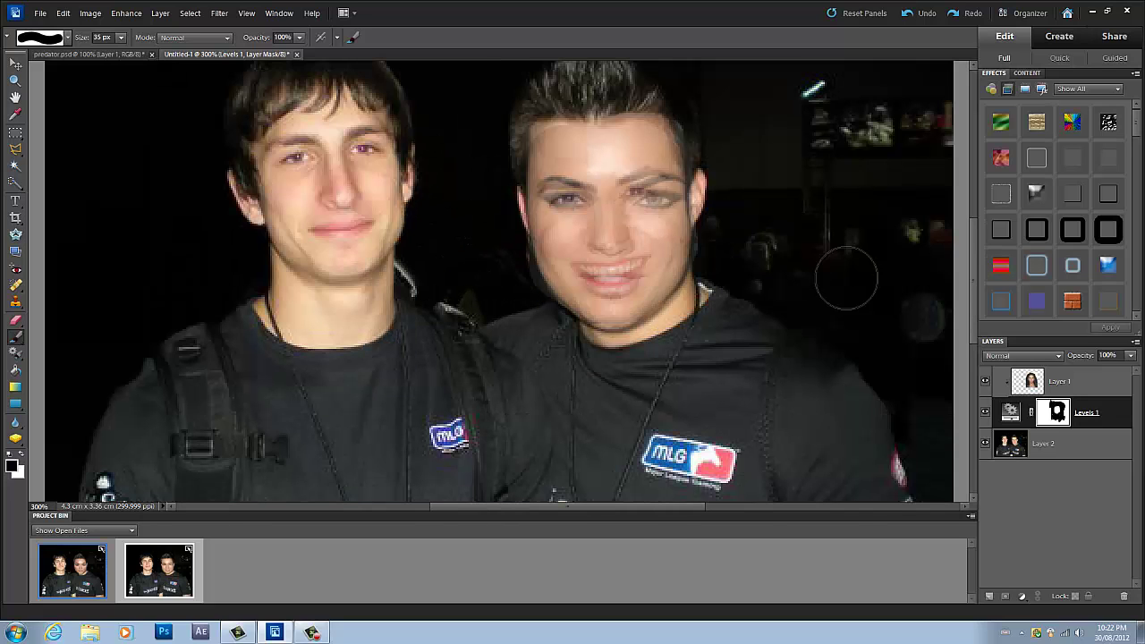
left_click_drag(974, 267, 973, 228)
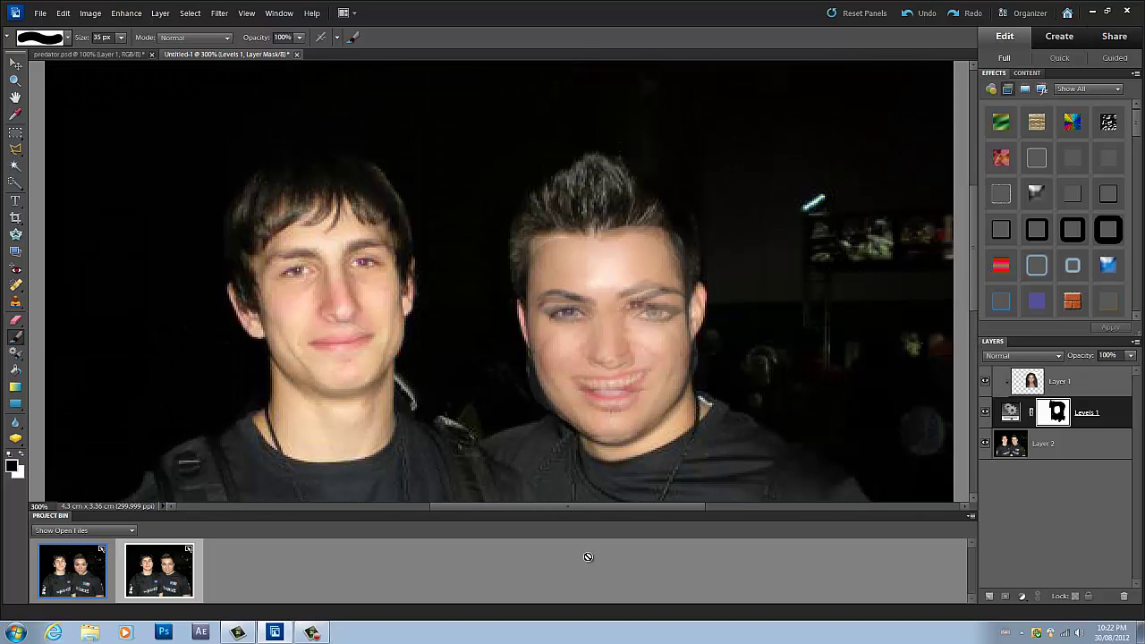
left_click_drag(598, 505, 631, 506)
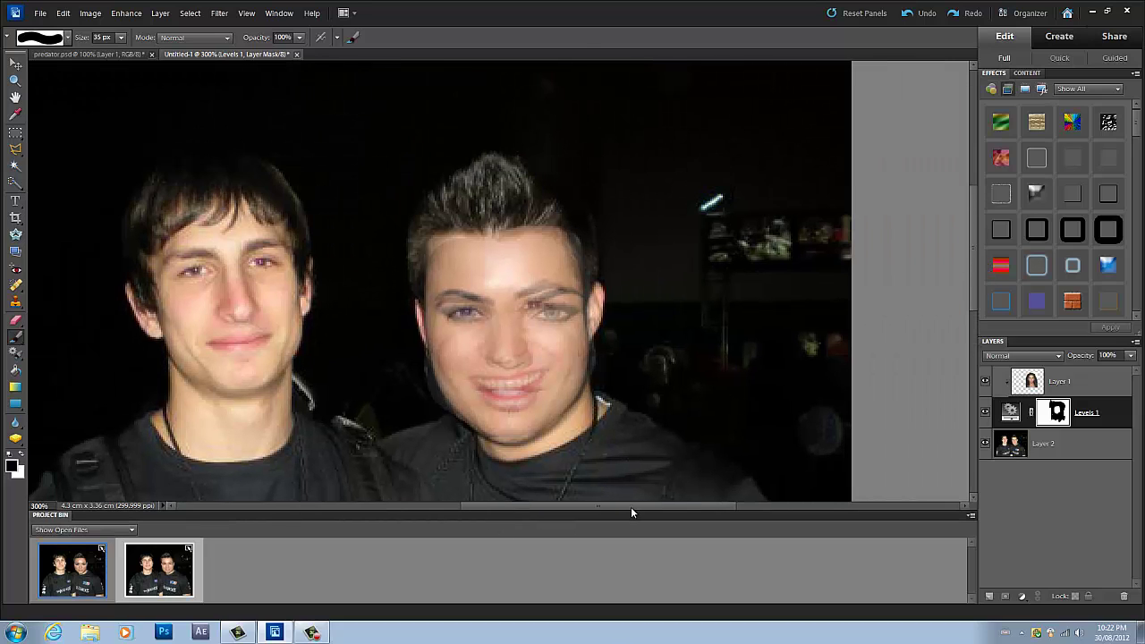
key("bracketleft")
key("bracketleft")
key("bracketleft")
key("bracketleft")
key("bracketleft")
key("bracketleft")
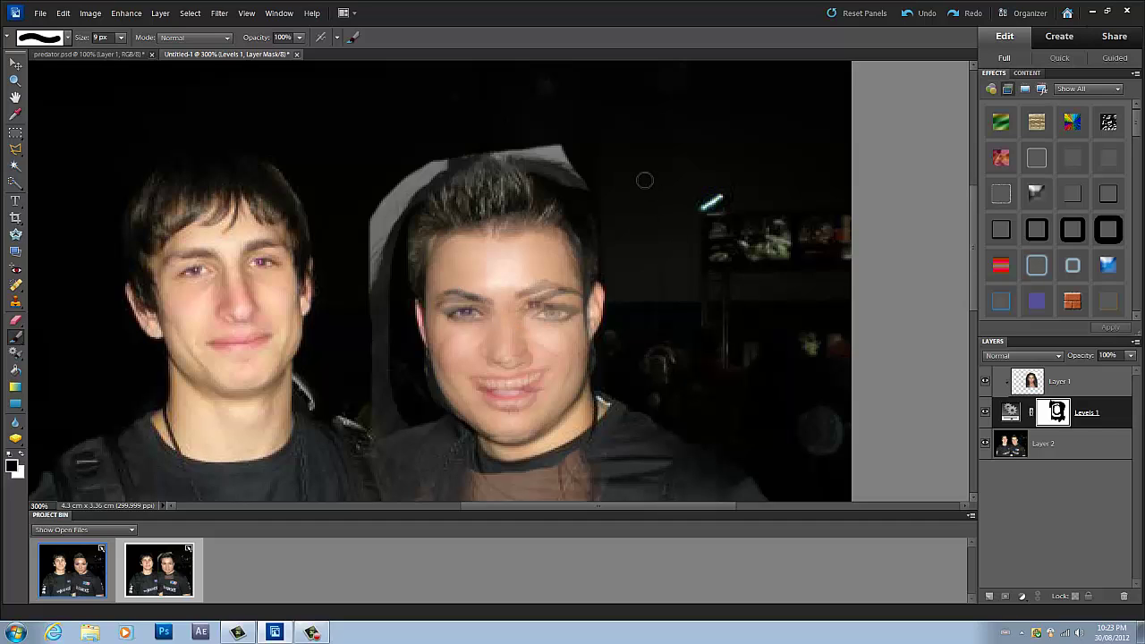
mouse_move(577, 184)
left_mouse_down()
mouse_move(502, 159)
mouse_move(584, 156)
mouse_move(564, 189)
mouse_move(494, 166)
mouse_move(561, 161)
mouse_move(535, 141)
mouse_move(421, 179)
mouse_move(409, 206)
mouse_move(431, 169)
mouse_move(410, 177)
mouse_move(395, 260)
mouse_move(377, 289)
mouse_move(376, 203)
mouse_move(339, 444)
mouse_move(367, 312)
mouse_move(367, 401)
mouse_move(383, 279)
mouse_move(403, 426)
mouse_move(404, 381)
mouse_move(392, 483)
mouse_move(389, 356)
mouse_move(355, 468)
mouse_move(368, 392)
mouse_move(374, 507)
mouse_move(381, 423)
mouse_move(403, 486)
mouse_move(400, 368)
mouse_move(419, 411)
mouse_move(421, 383)
mouse_move(420, 429)
left_mouse_up()
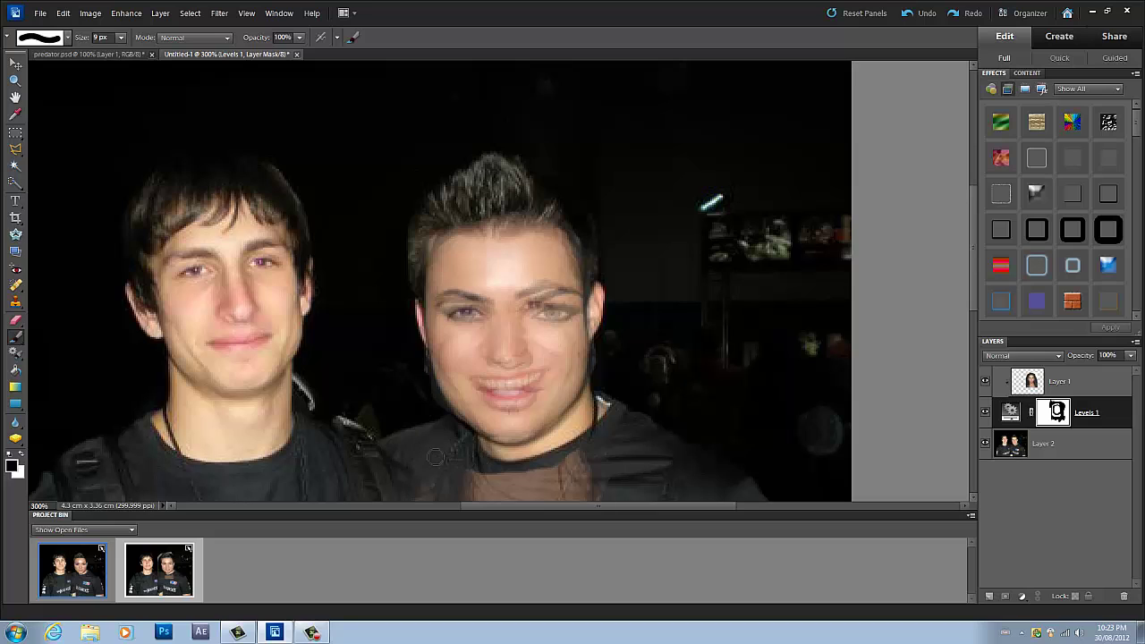
Step: Paint black on the Levels 1 mask to hide the portrait remnants over the right man's collar and upper chest
scroll(435, 457, "down", 3)
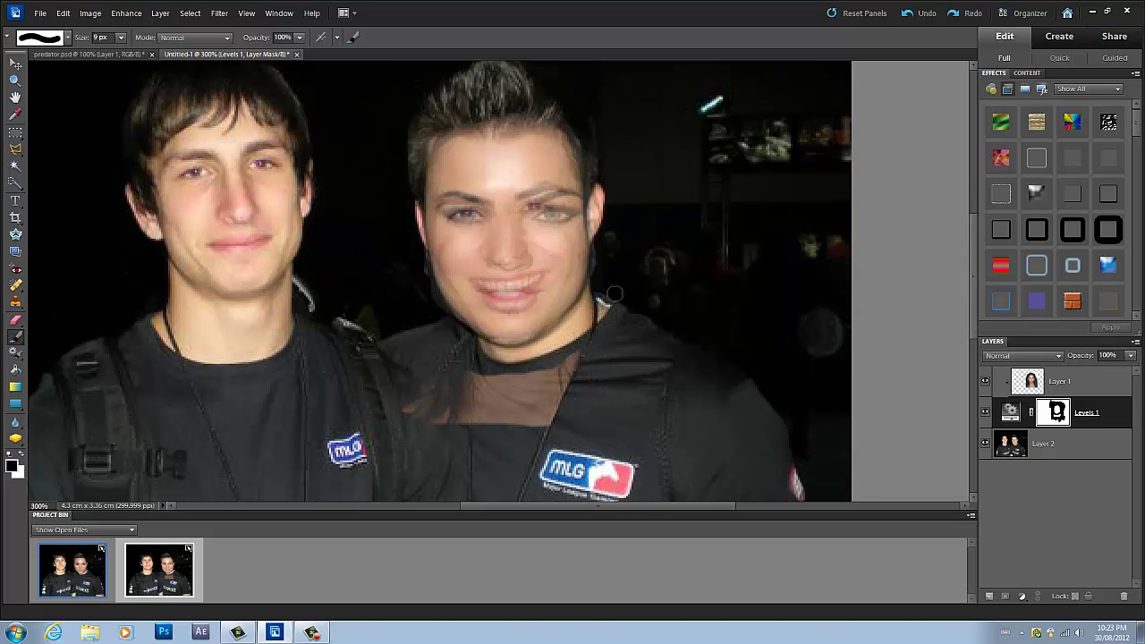
mouse_move(614, 293)
left_mouse_down()
mouse_move(576, 371)
mouse_move(580, 416)
mouse_move(596, 363)
mouse_move(532, 421)
mouse_move(501, 430)
mouse_move(564, 384)
left_mouse_up()
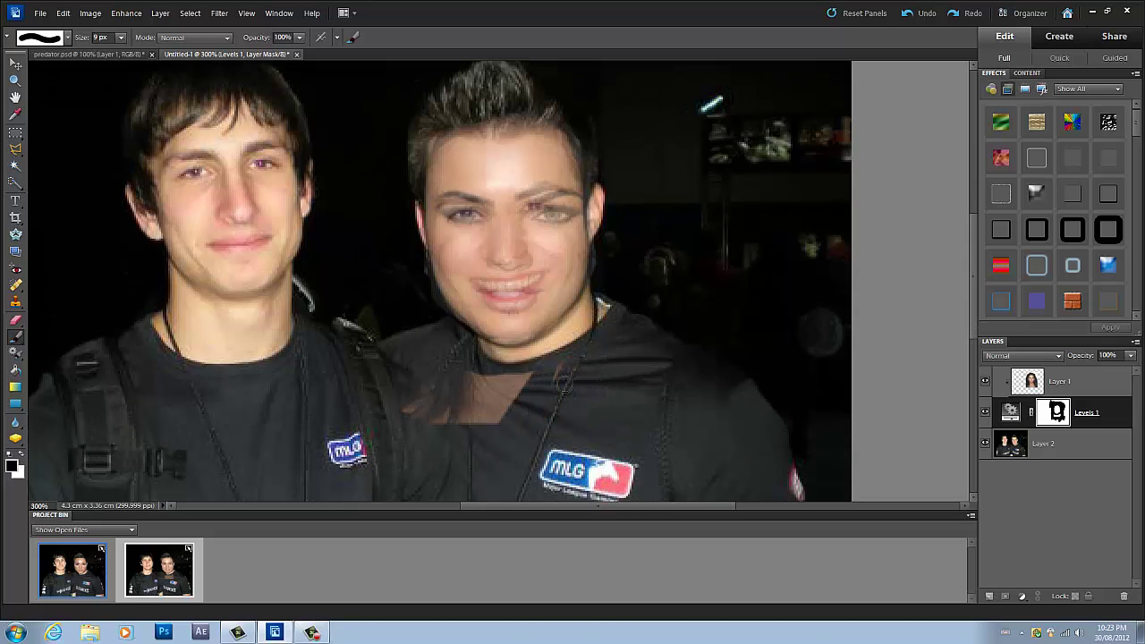
mouse_move(490, 378)
left_mouse_down()
mouse_move(464, 368)
mouse_move(465, 384)
mouse_move(446, 391)
mouse_move(482, 393)
mouse_move(447, 439)
left_mouse_up()
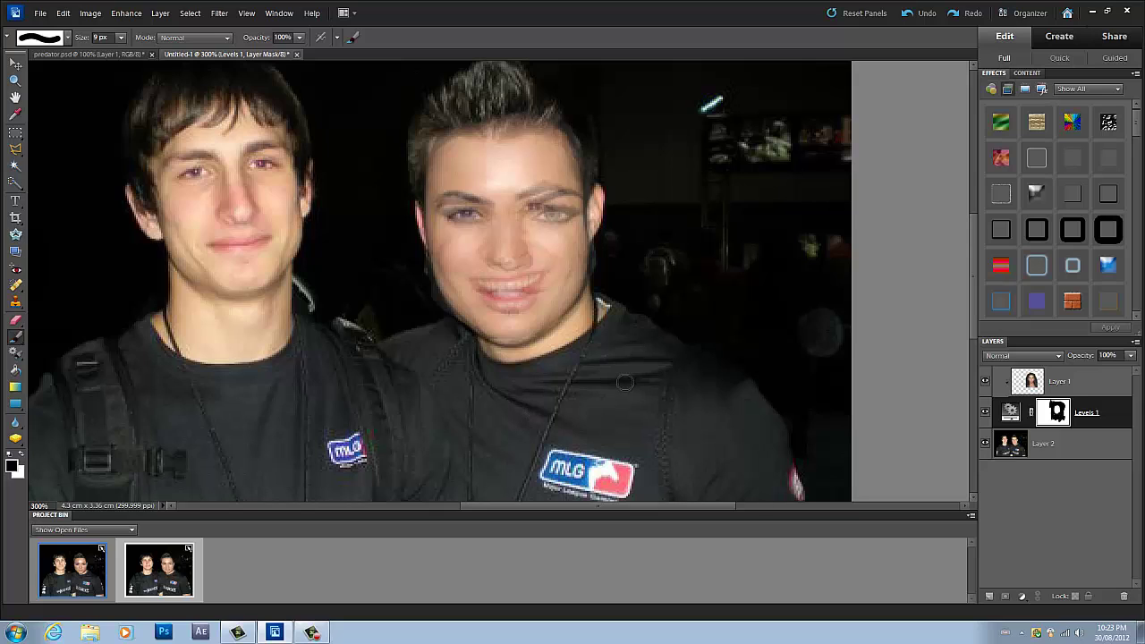
Step: Set the opacity of Layer 1 to 100%
scroll(629, 379, "up", 4)
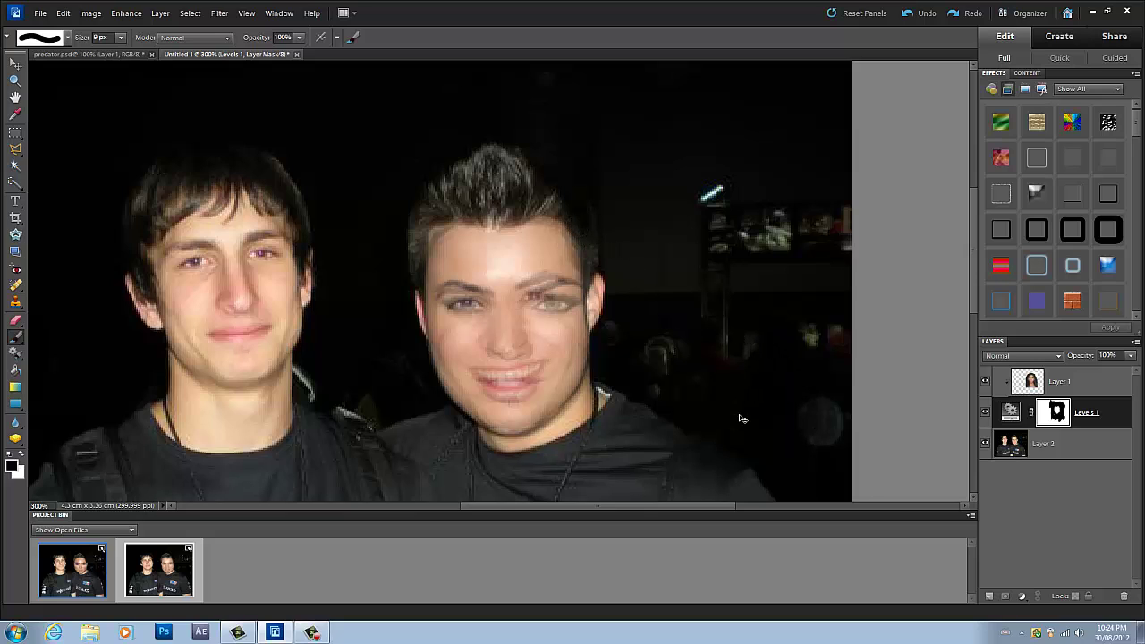
key("ctrl+0")
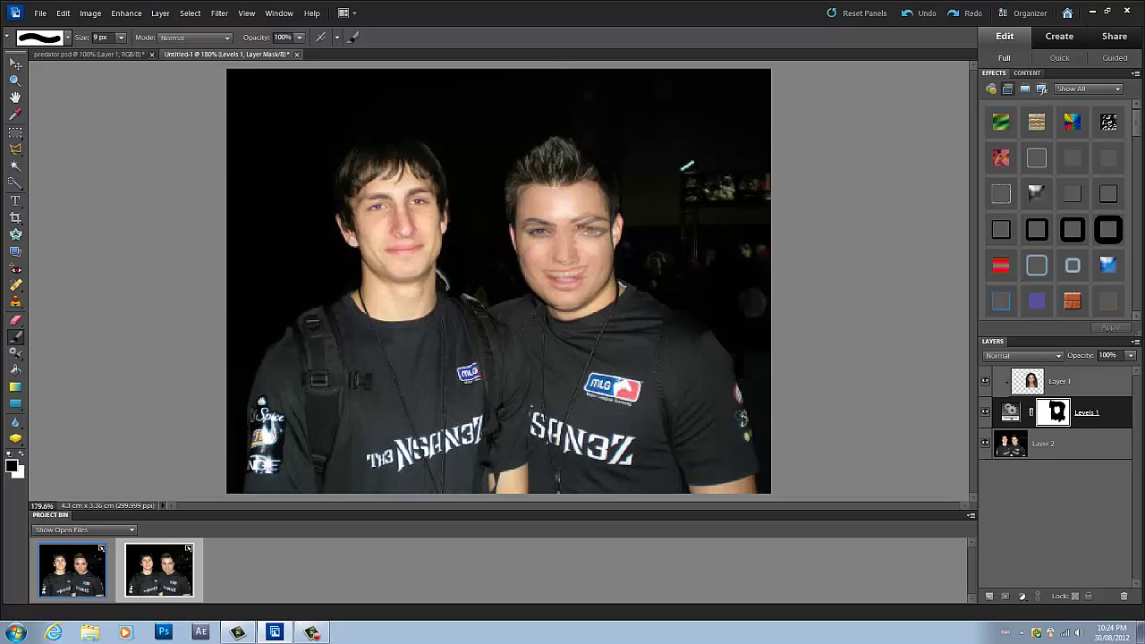
left_click(1062, 386)
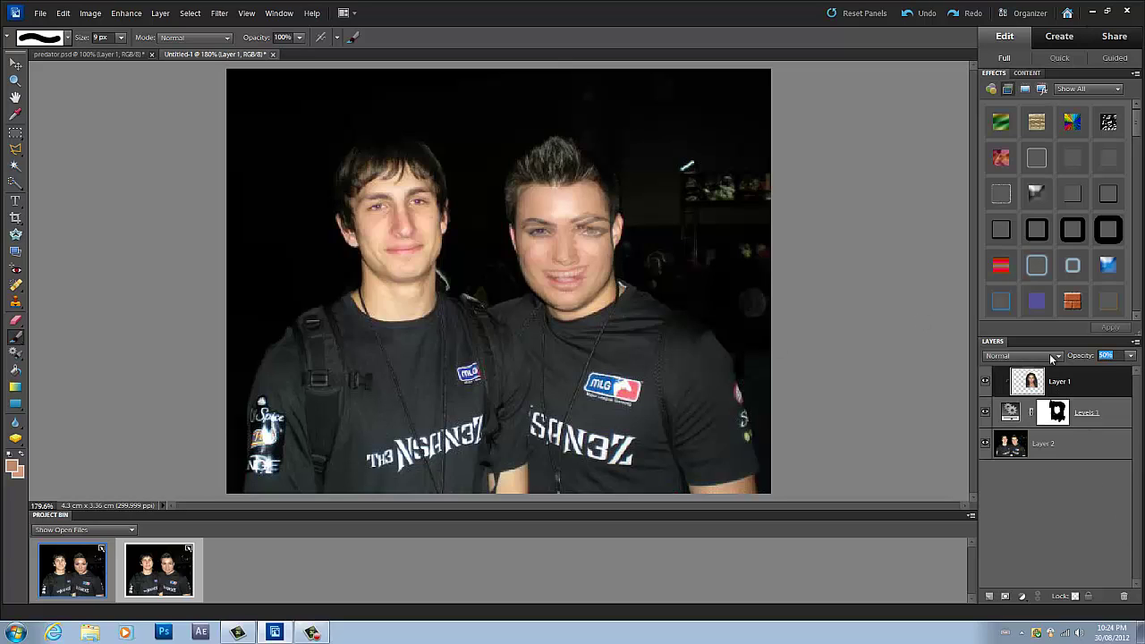
type("100")
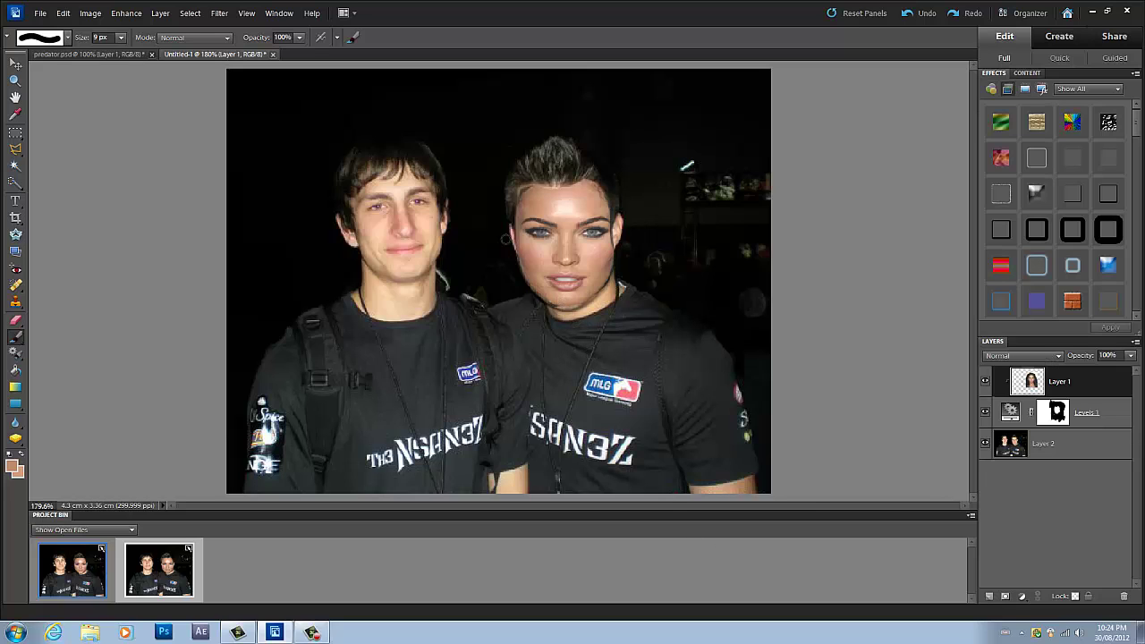
Step: Try painting a skin-tone stroke on Layer 1 along the left edge of the right man's forehead, and undo it
key("ctrl+equal")
key("ctrl+equal")
key("ctrl+equal")
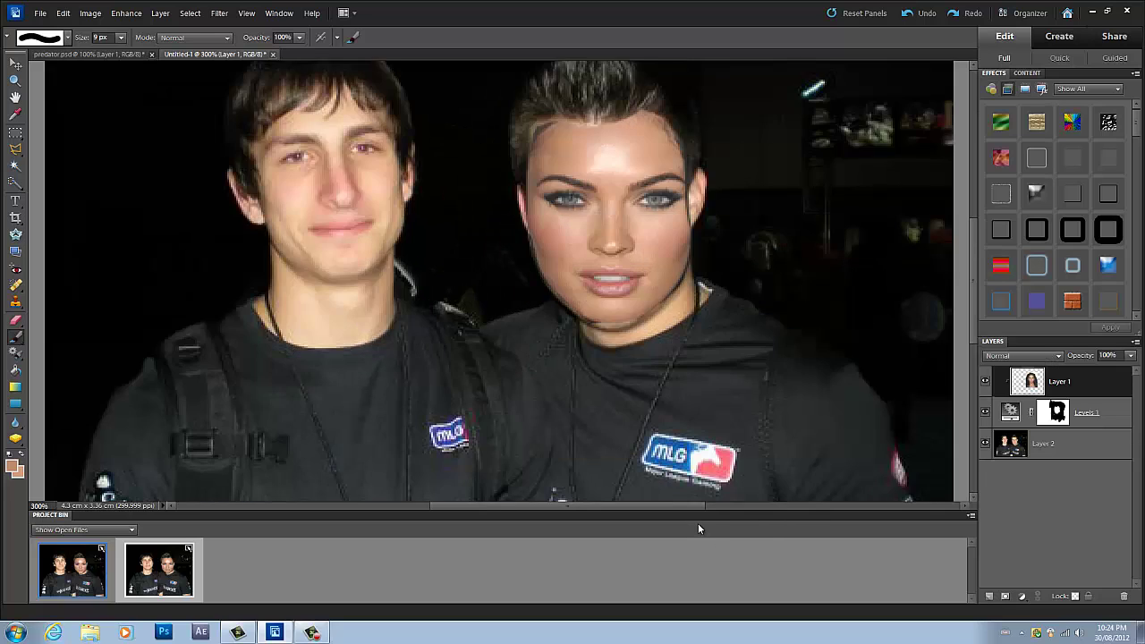
scroll(671, 507, "up", 5)
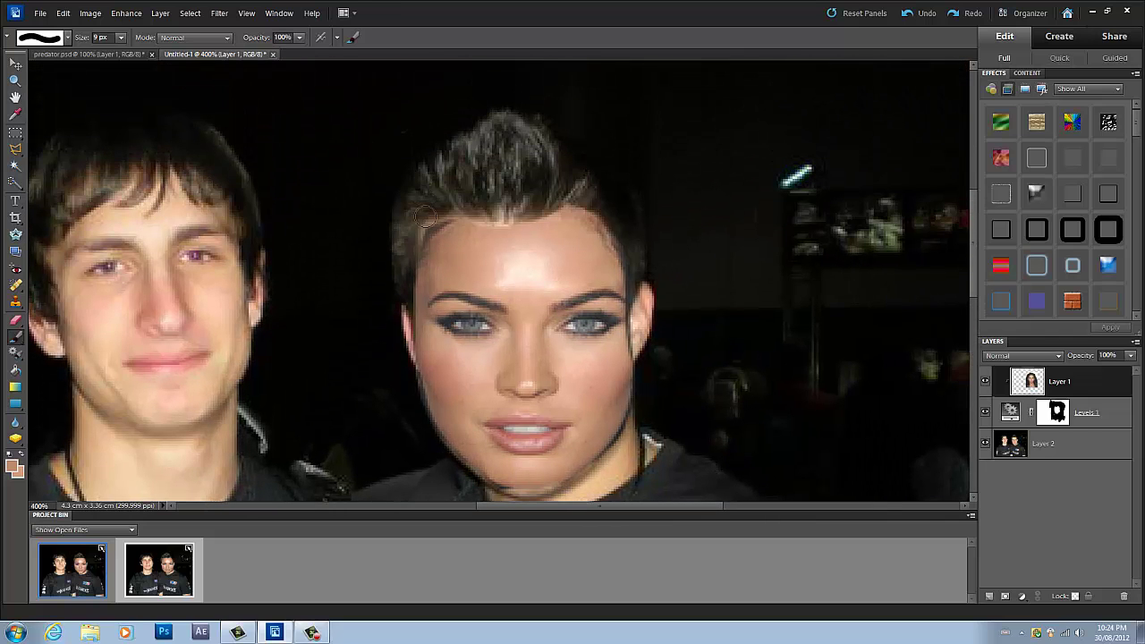
mouse_move(425, 217)
left_mouse_down()
mouse_move(456, 217)
mouse_move(430, 229)
mouse_move(412, 260)
left_mouse_up()
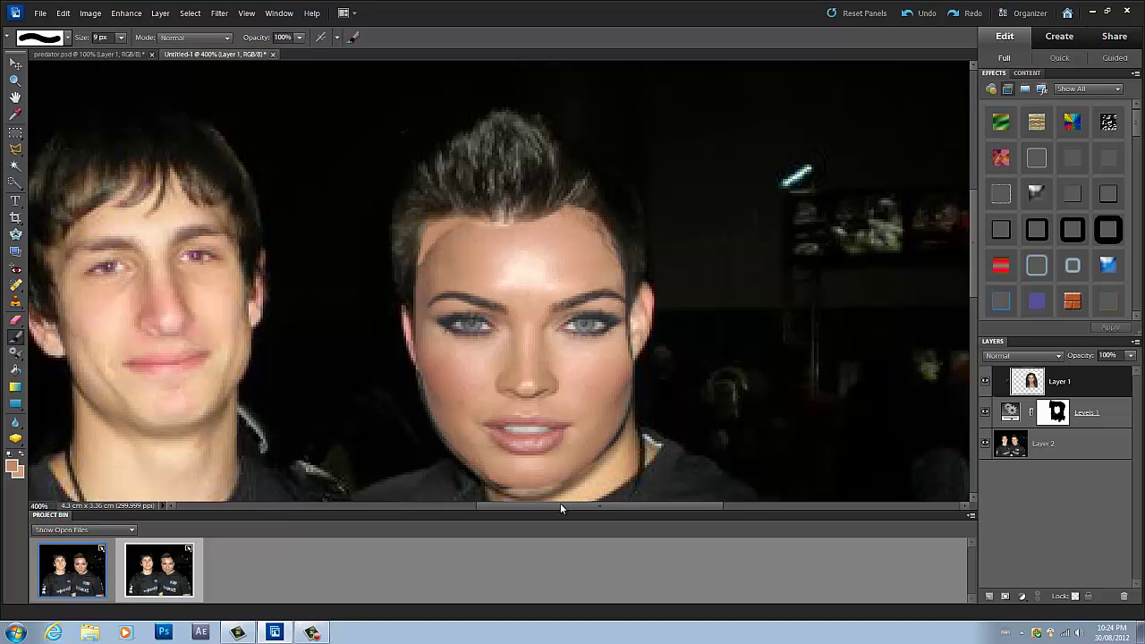
scroll(572, 400, "down", 3)
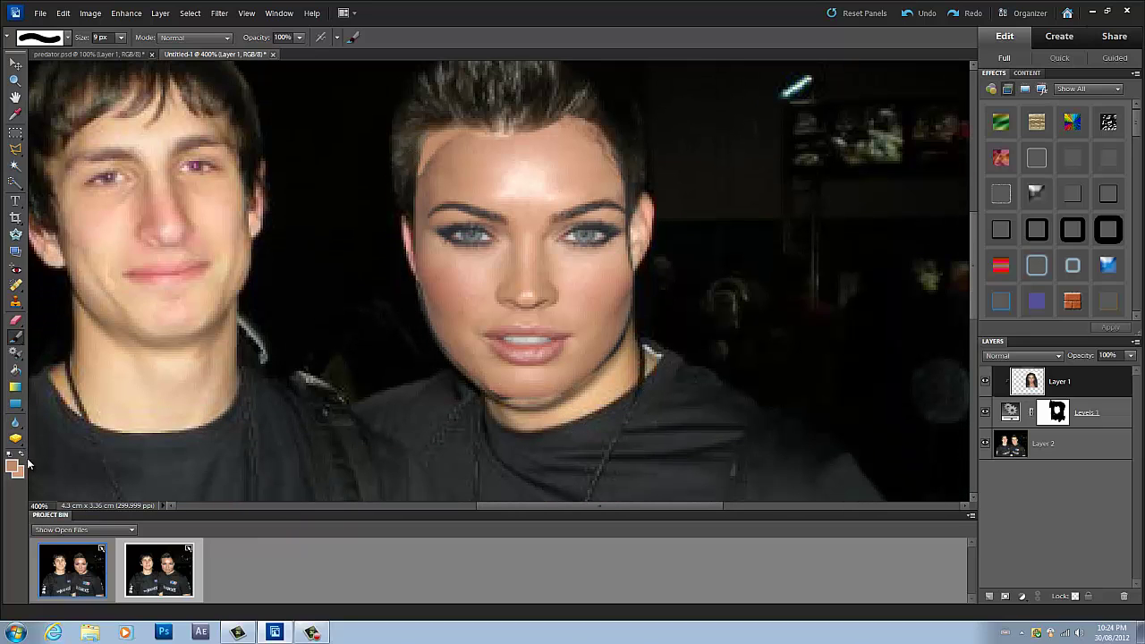
key("d")
key("ctrl+z")
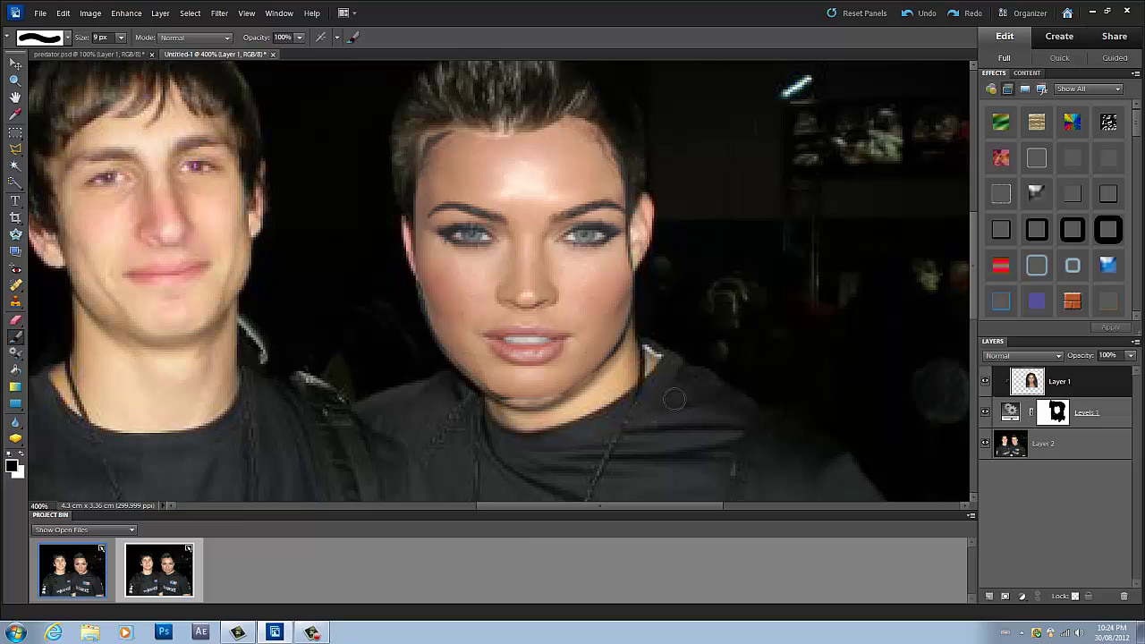
Step: Paint black on the Levels 1 mask along the left hairline and the right side of the right man's head
left_click(1057, 413)
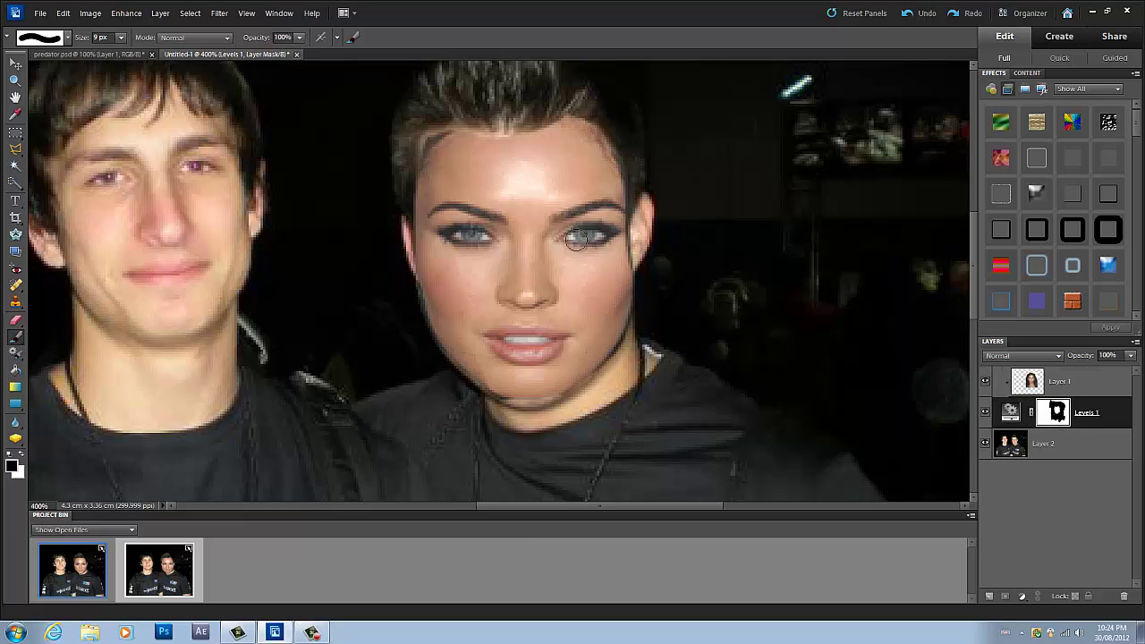
left_click_drag(442, 126, 406, 167)
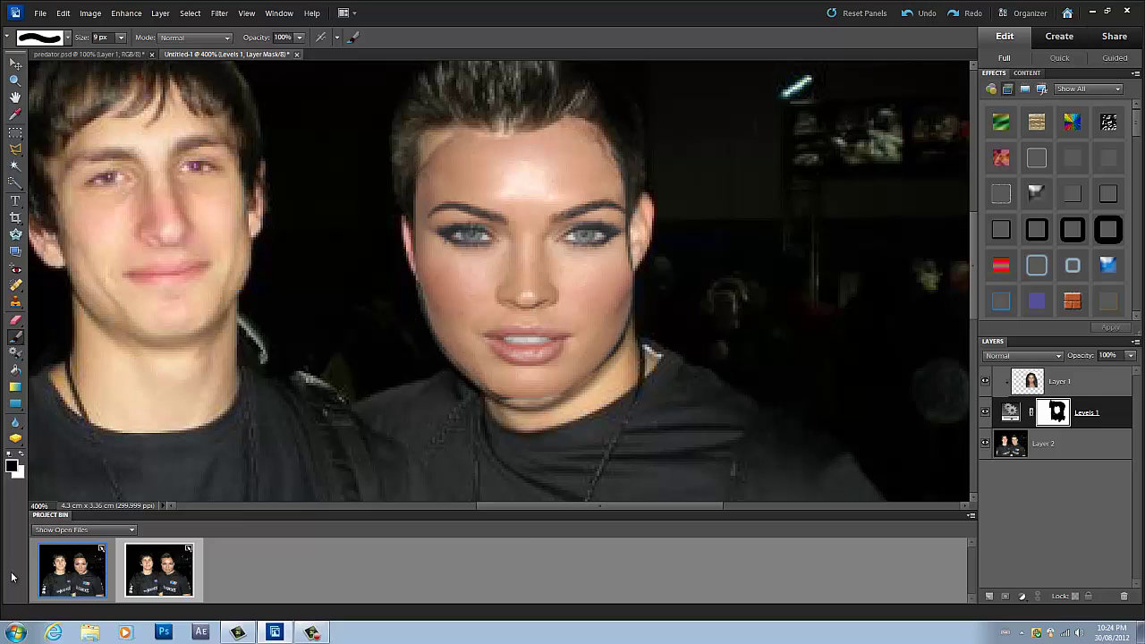
left_click(22, 457)
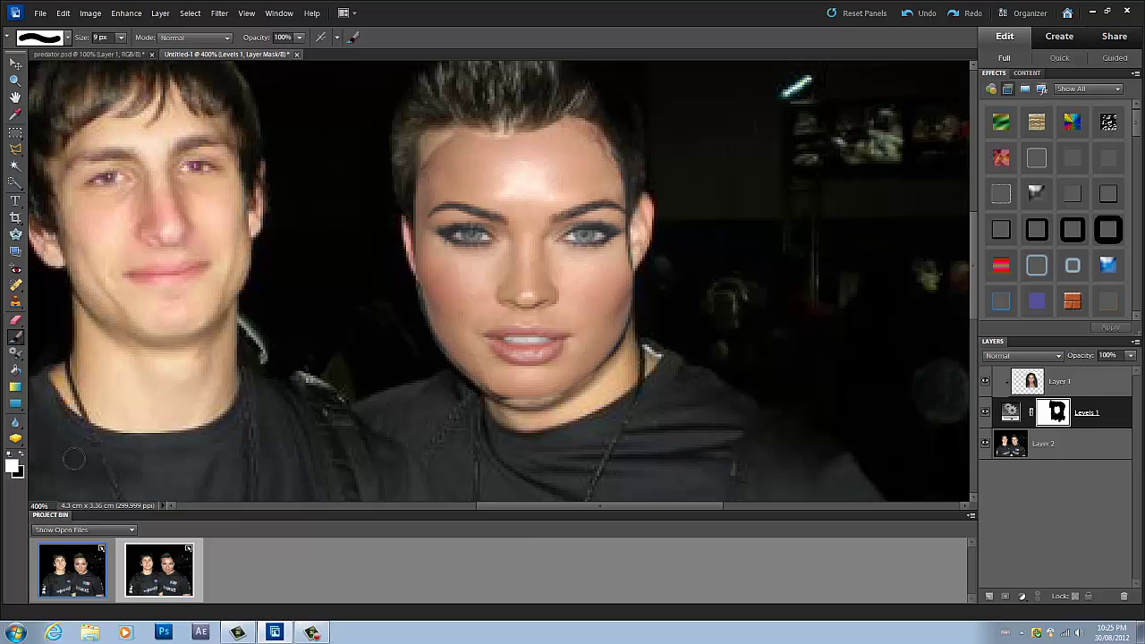
key("x")
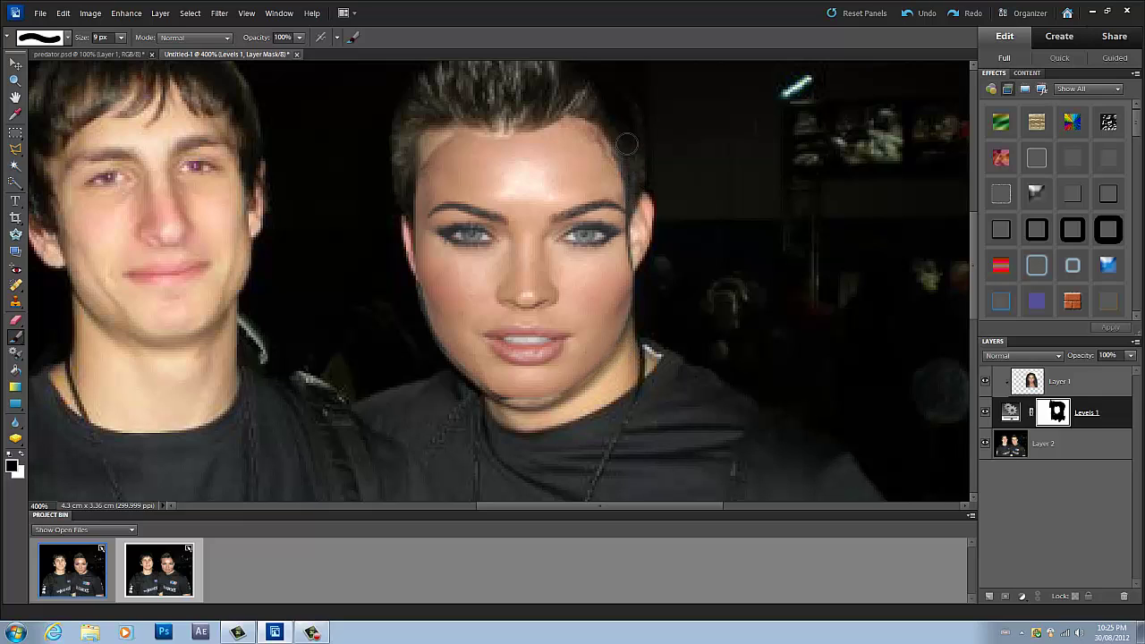
left_click_drag(634, 174, 644, 259)
Step: Try recolouring the left edge of the forehead on Layer 1 with the Color Replacement Tool and a sampled skin tone
left_click(15, 338)
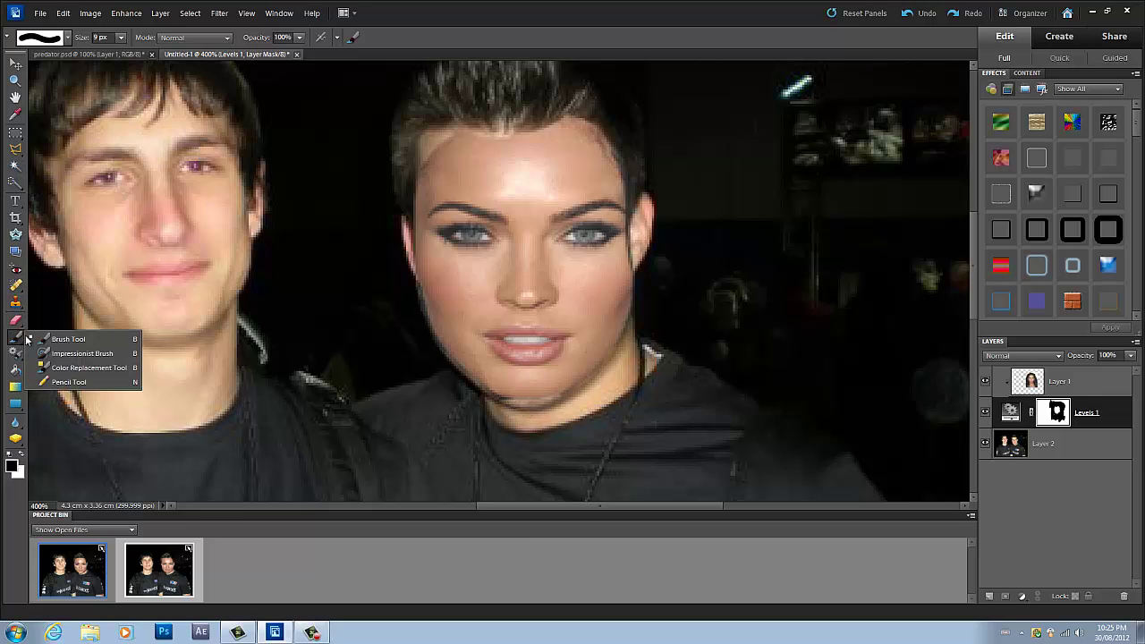
left_click(78, 368)
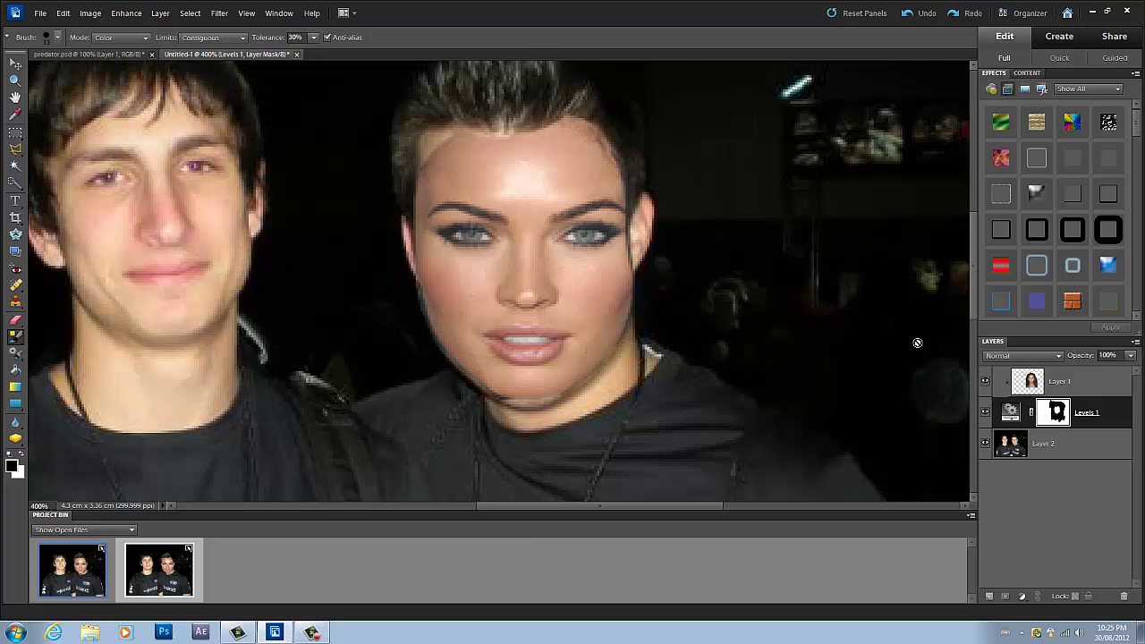
left_click(1034, 385)
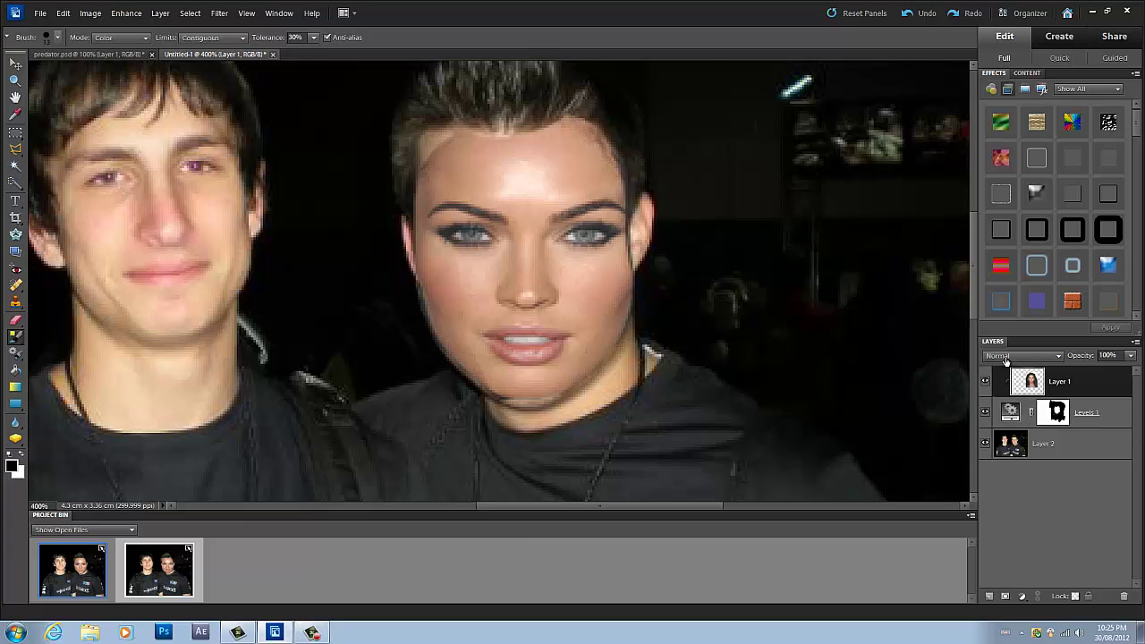
left_click(463, 159, "alt")
Step: Try painting white on the Levels 1 mask at the forehead's left hairline with the Brush Tool, and undo the hairline edits
left_click(1057, 411)
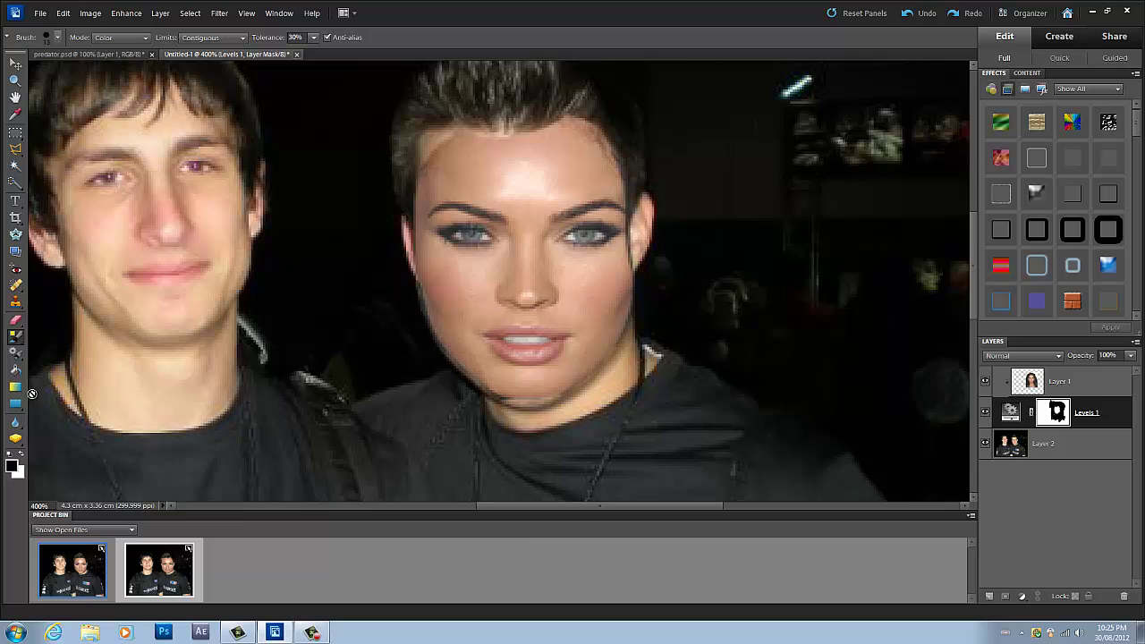
left_click_drag(15, 338, 54, 338)
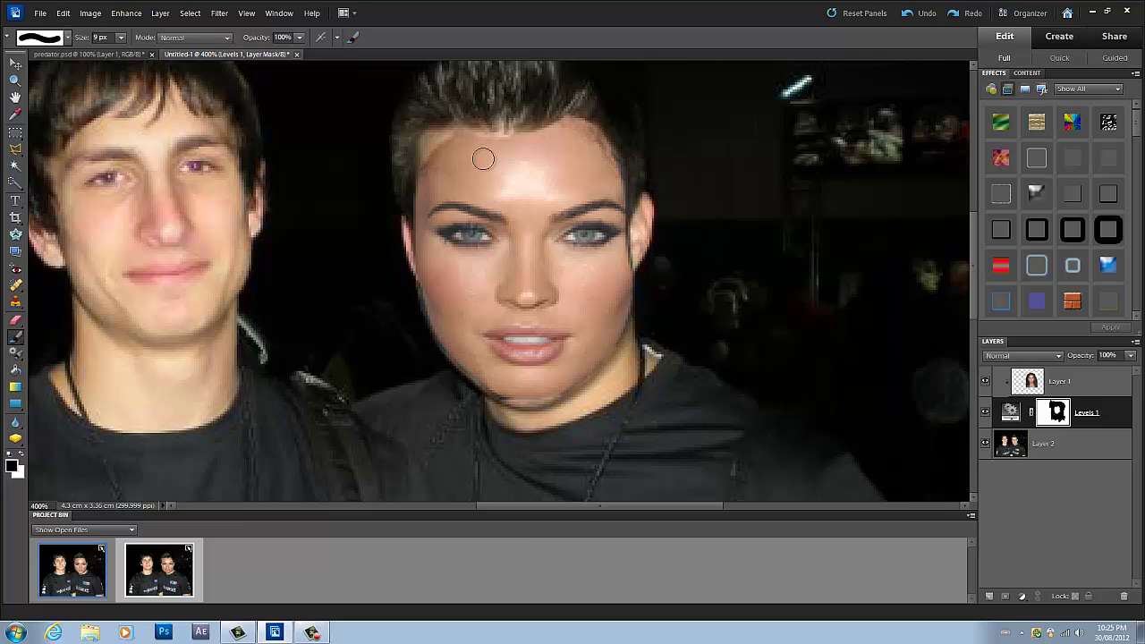
left_click(443, 139)
left_click(19, 456)
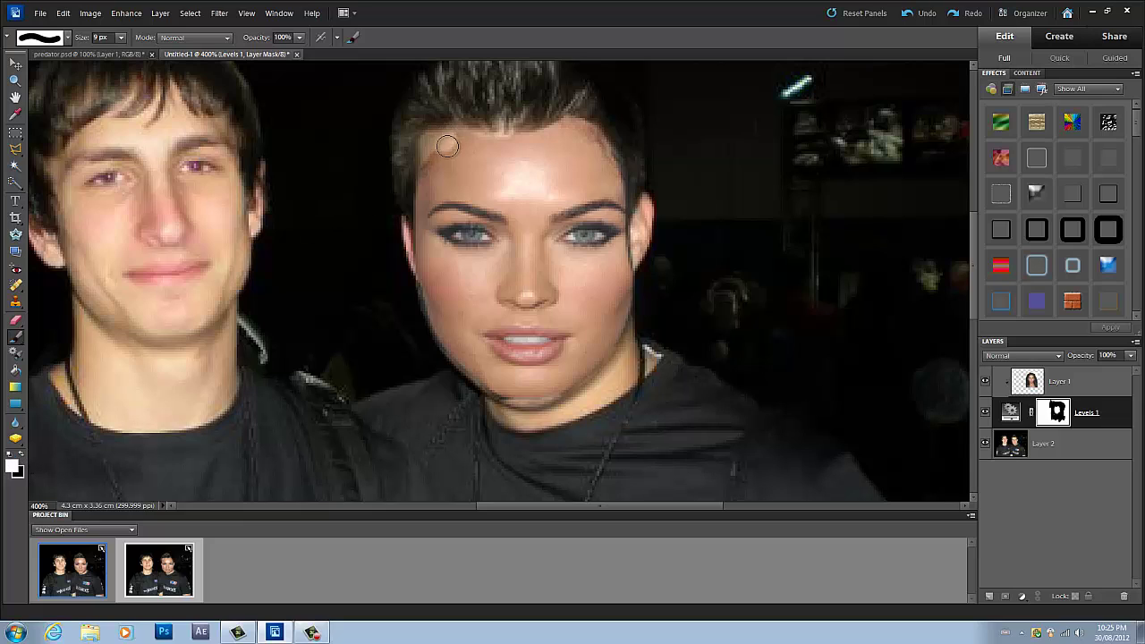
mouse_move(452, 141)
left_mouse_down()
mouse_move(427, 141)
mouse_move(417, 158)
mouse_move(434, 159)
left_mouse_up()
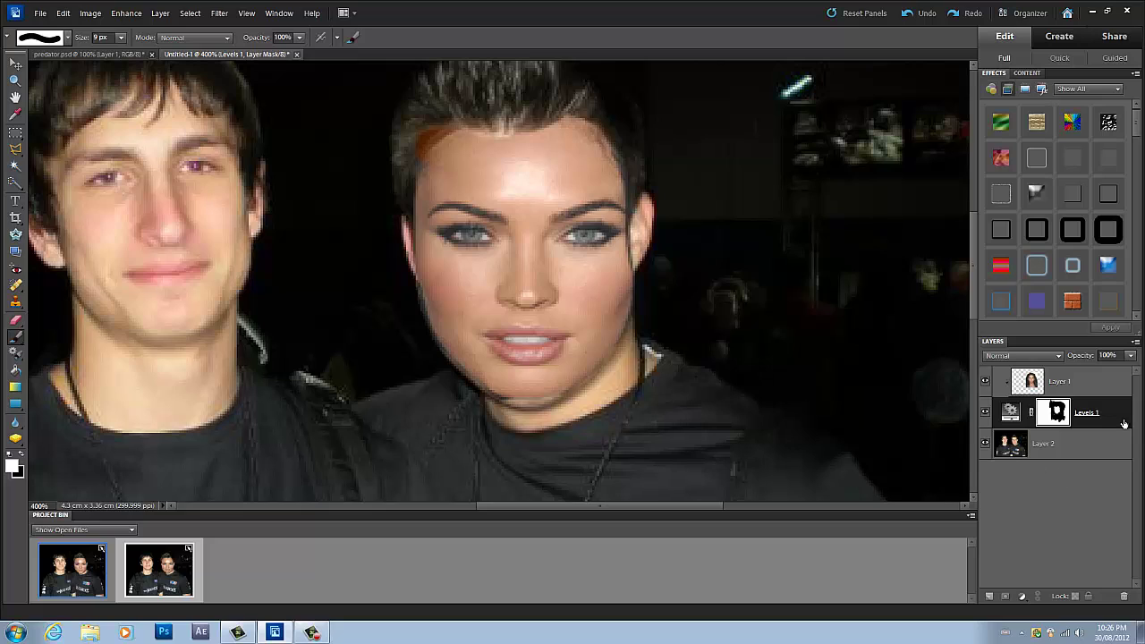
key("ctrl+z")
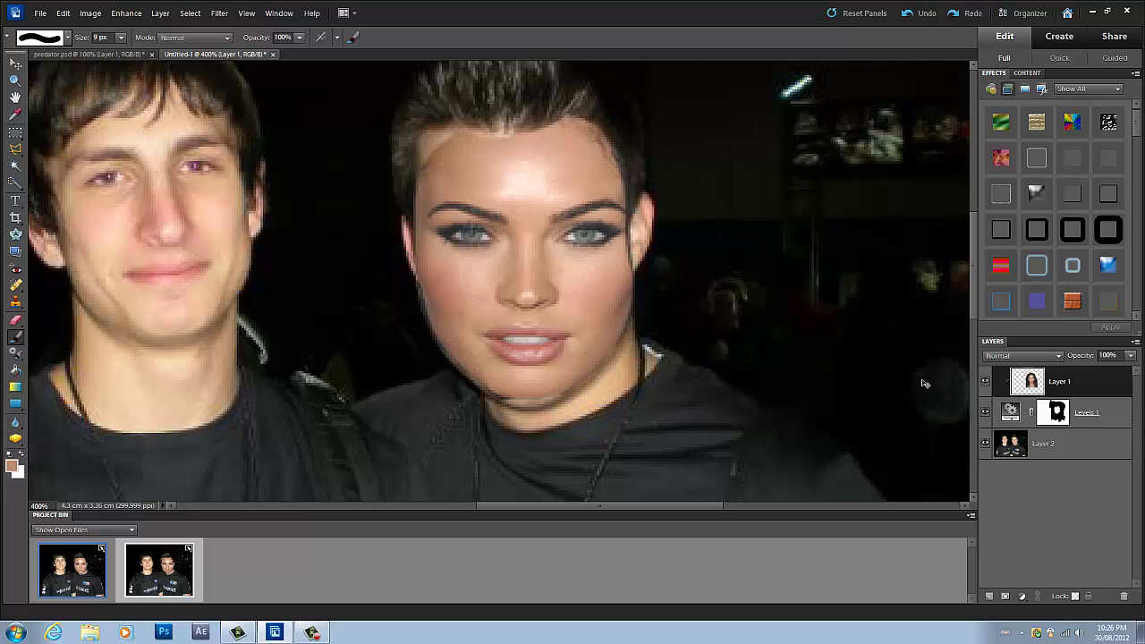
Step: Paint white on the Levels 1 mask along the left hairline of the right man's forehead
left_click(1057, 415)
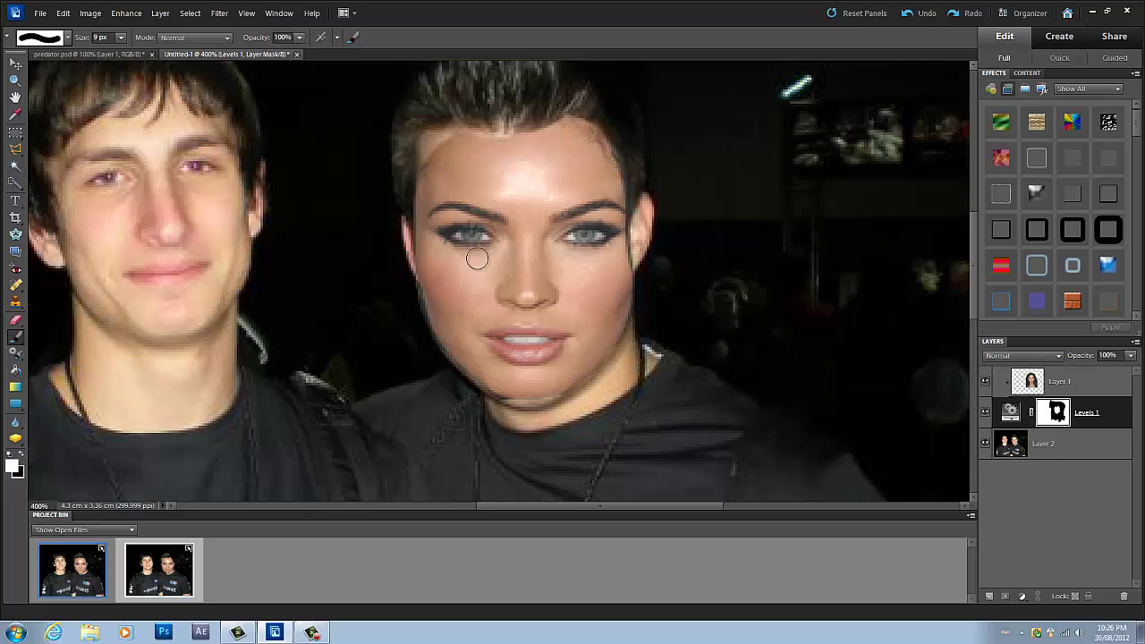
mouse_move(439, 131)
left_mouse_down()
mouse_move(455, 140)
mouse_move(424, 148)
mouse_move(422, 166)
left_mouse_up()
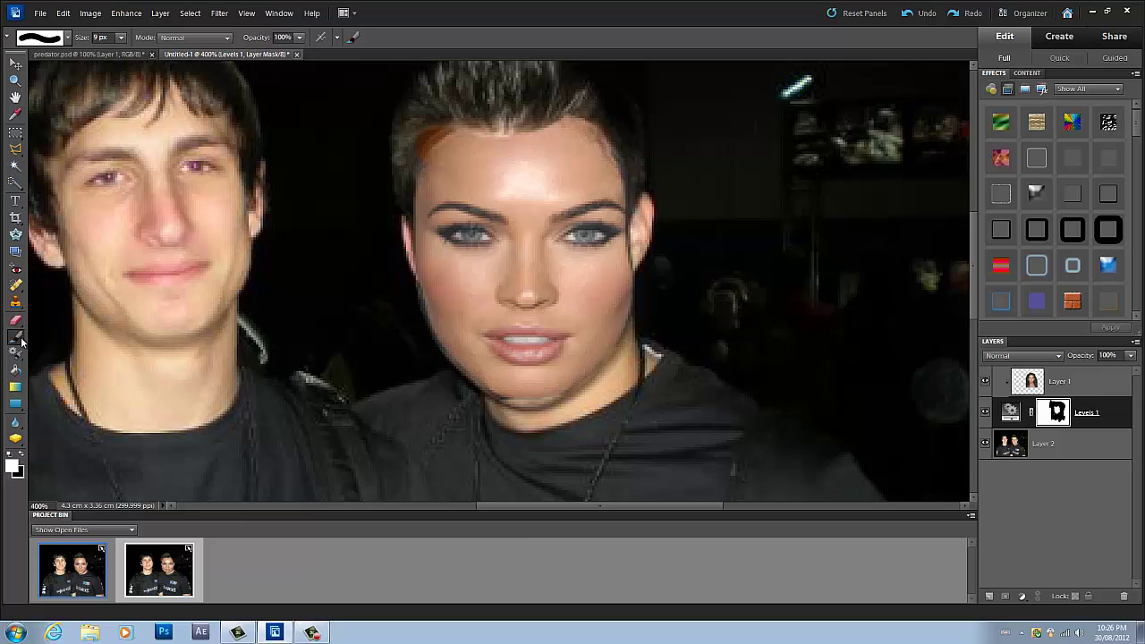
Step: Brush over the orange hairline patch on Layer 1 with the Color Replacement Tool, using a skin tone sampled from the face
left_click_drag(21, 342, 69, 370)
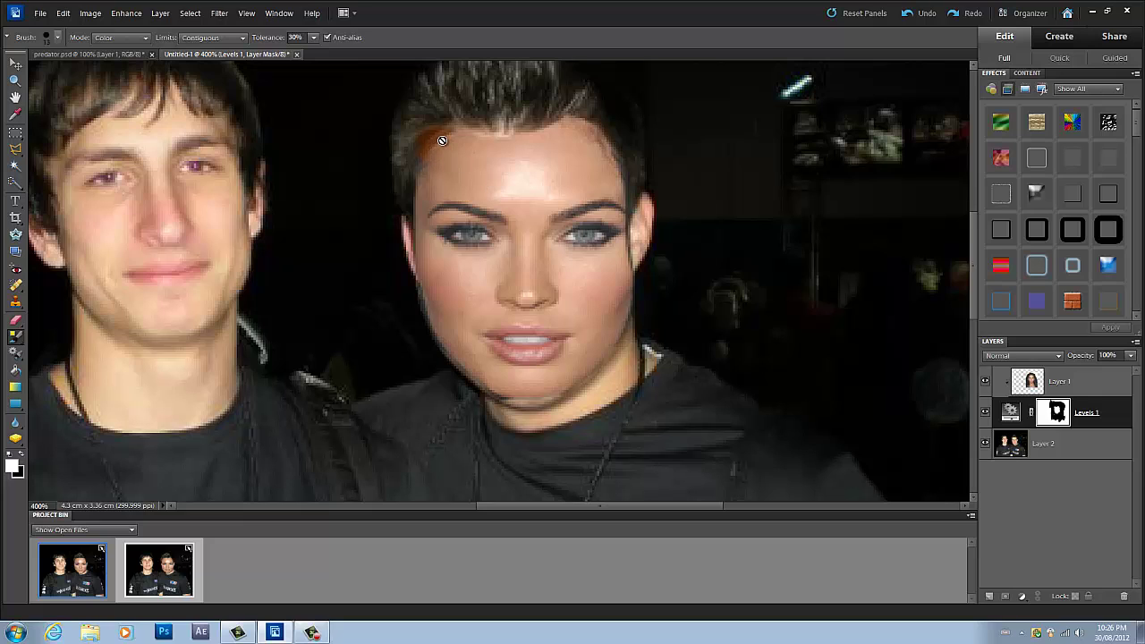
left_click(1019, 380)
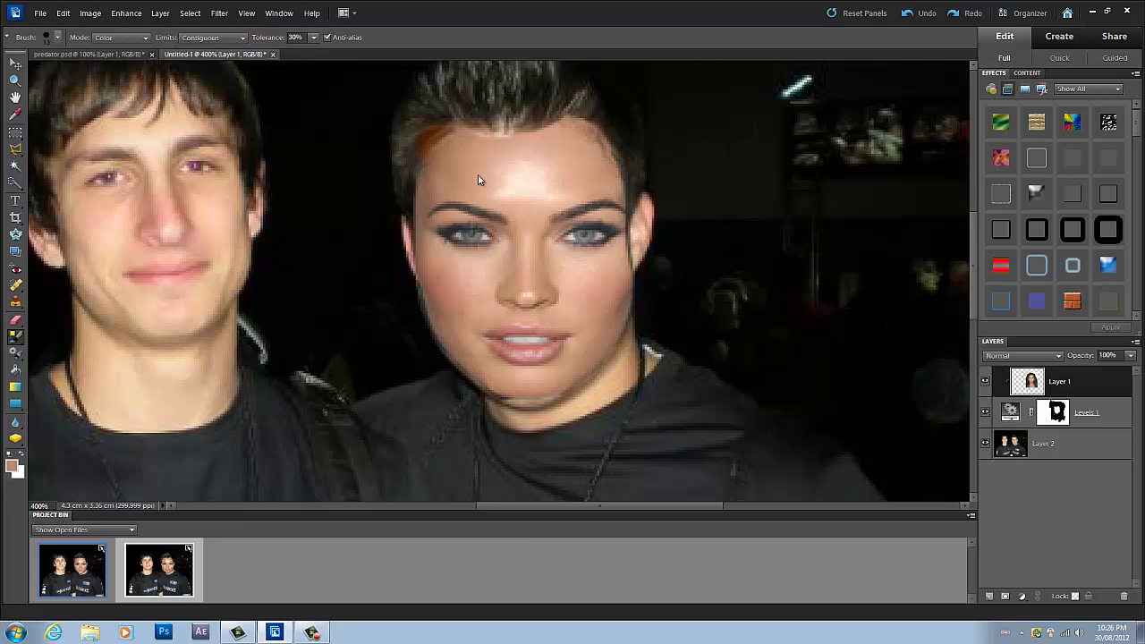
left_click(426, 154, "alt")
mouse_move(426, 153)
left_mouse_down()
mouse_move(404, 172)
mouse_move(442, 157)
left_mouse_up()
Step: Try recolouring the orange left-hairline patch on Layer 1 with the Color Replacement Tool, using a muted tan foreground colour with hue 42
left_click(12, 466)
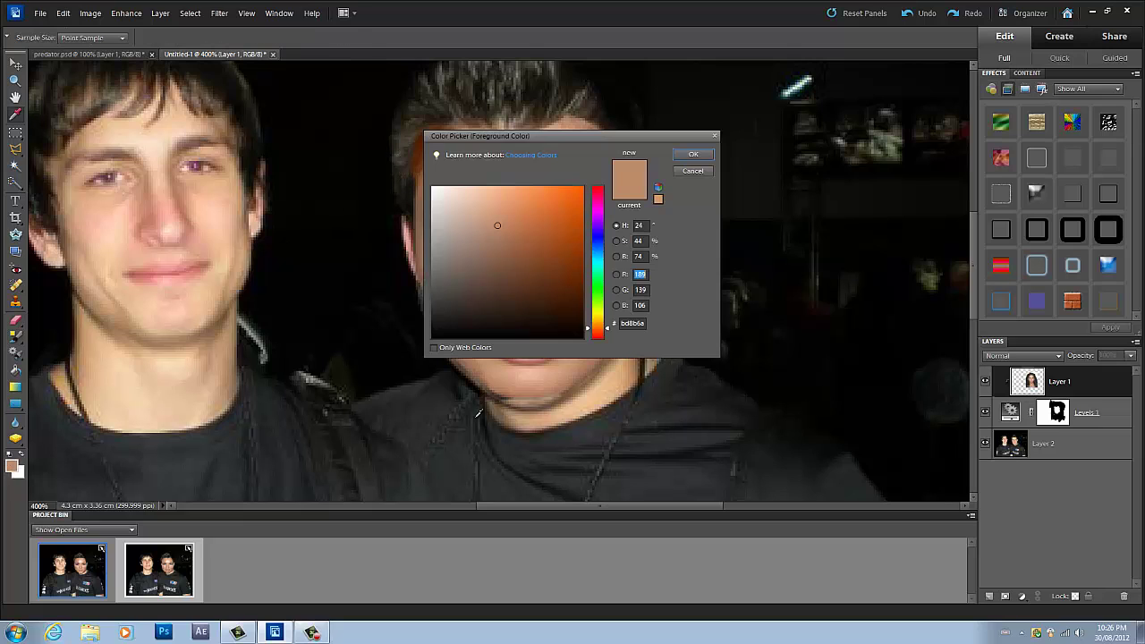
left_click_drag(494, 225, 483, 235)
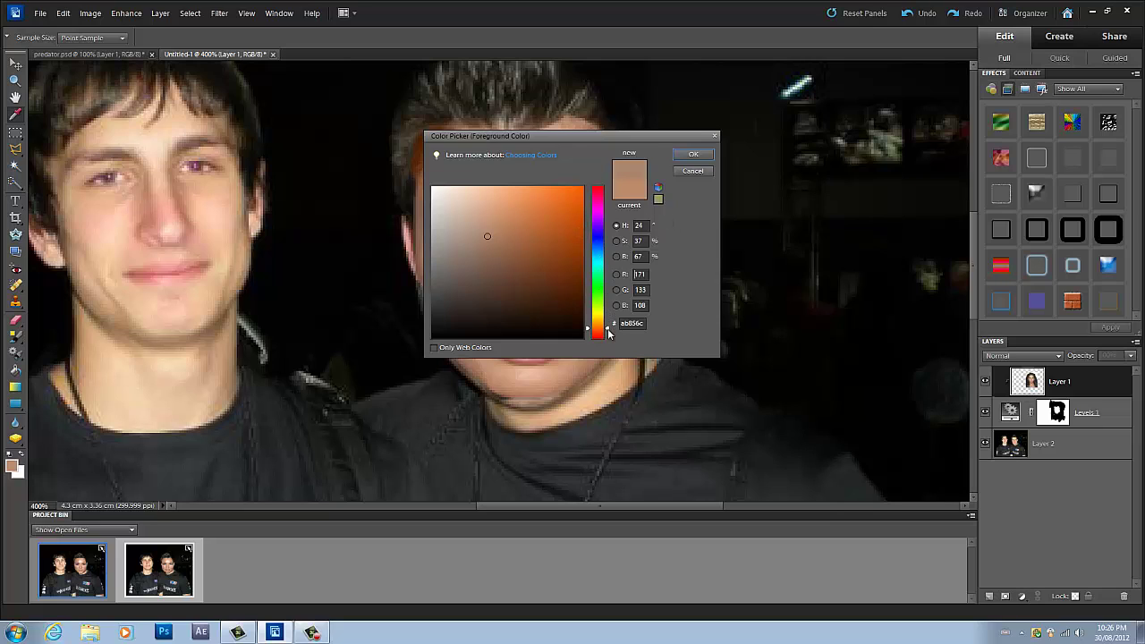
left_click_drag(607, 331, 608, 324)
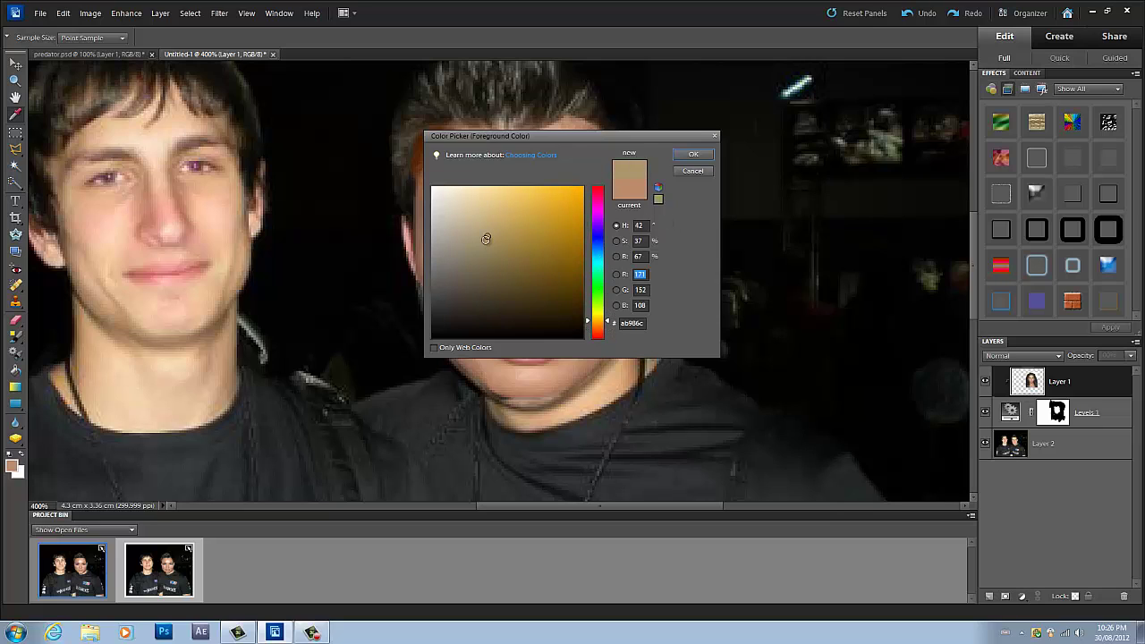
left_click_drag(486, 238, 489, 231)
left_click(697, 157)
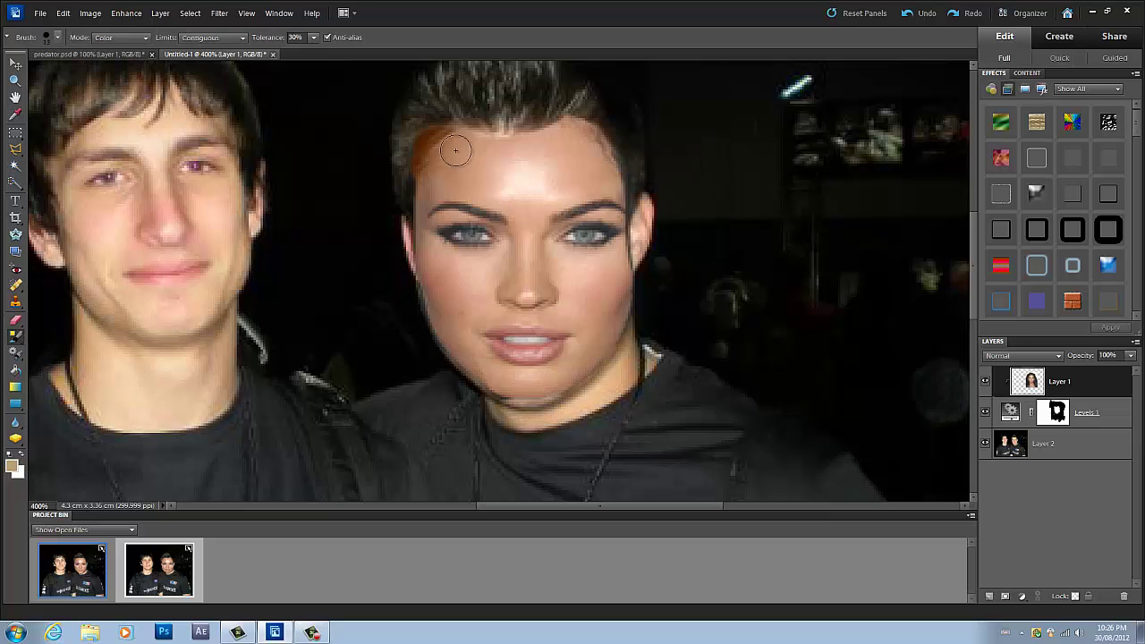
left_click_drag(454, 146, 430, 139)
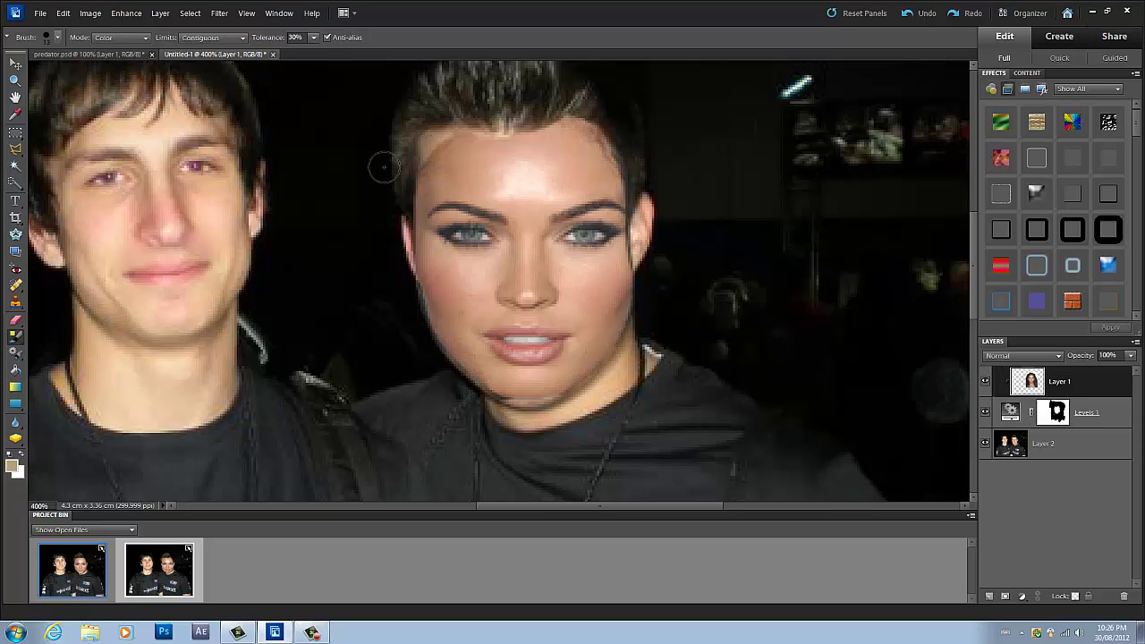
Step: Examine the finished face's forehead and hairline in predator.psd for comparison, and return to Untitled-1
left_click(111, 55)
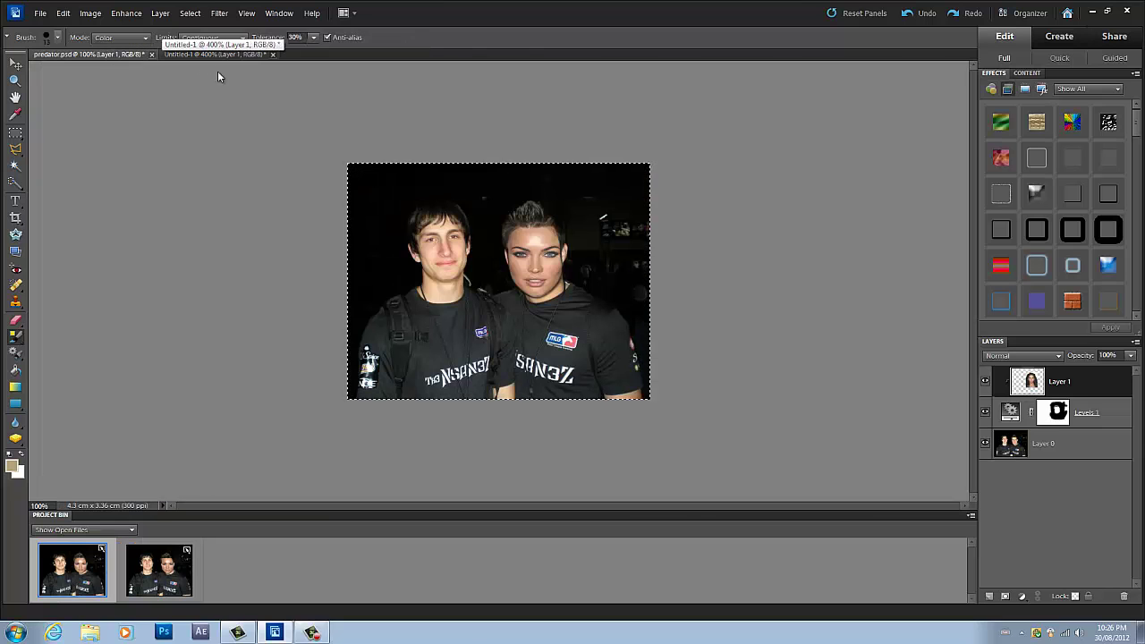
scroll(552, 265, "up", 5)
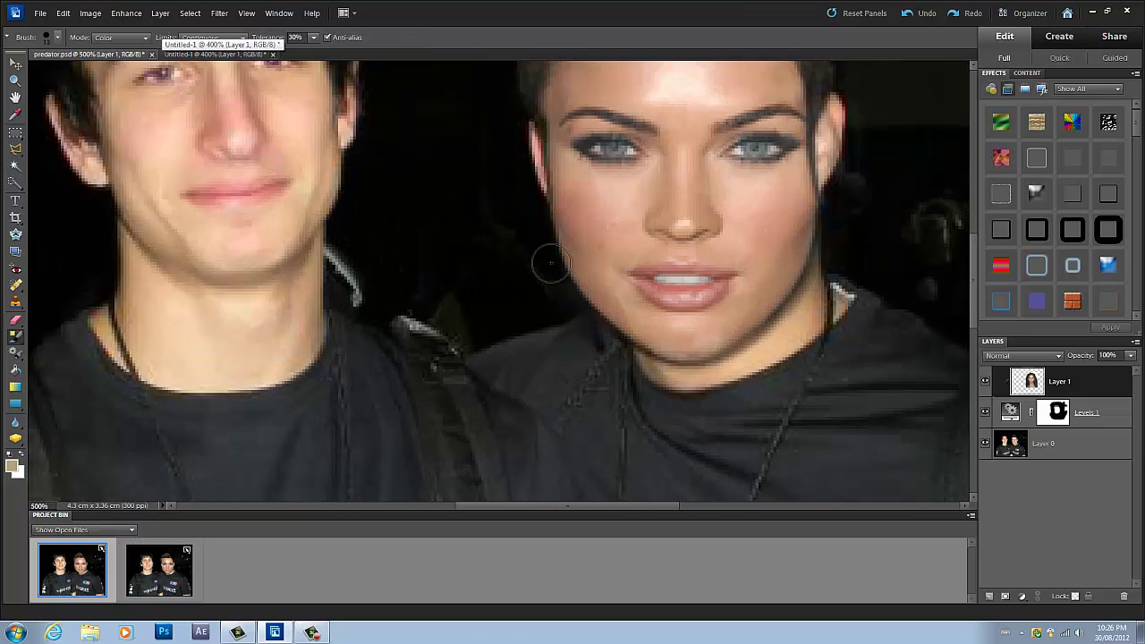
scroll(564, 246, "up", 2)
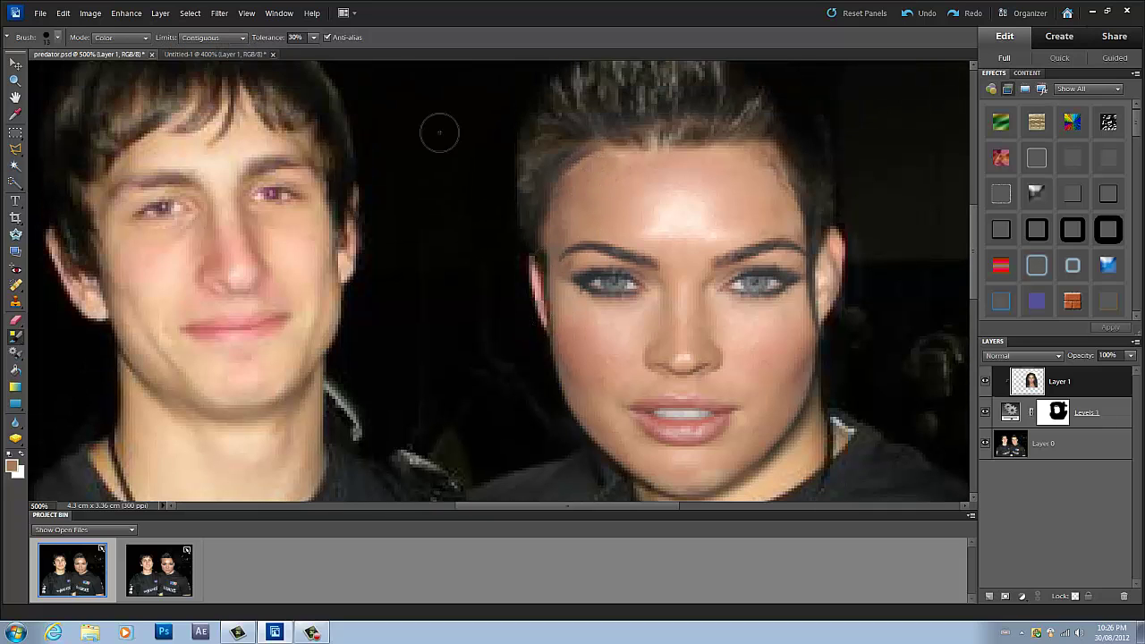
left_click(224, 52)
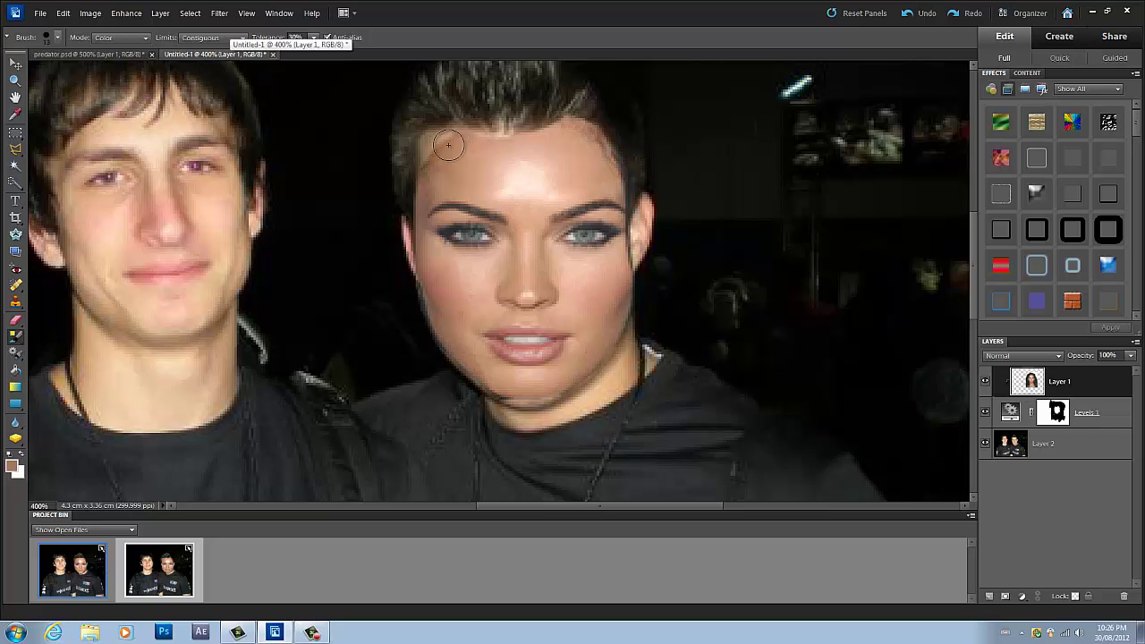
Step: Try painting over the left edge of the forehead on the Levels 1 mask with the 9 px Brush Tool
left_click(12, 344)
left_click(39, 341)
left_click(1053, 415)
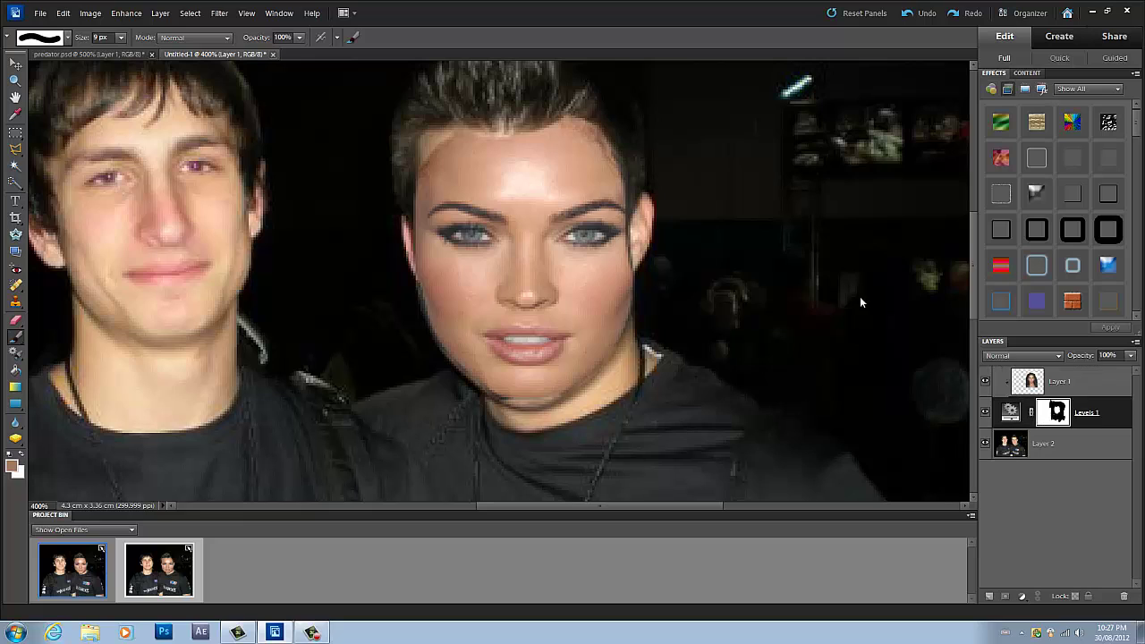
mouse_move(445, 136)
left_mouse_down()
mouse_move(428, 137)
mouse_move(408, 175)
left_mouse_up()
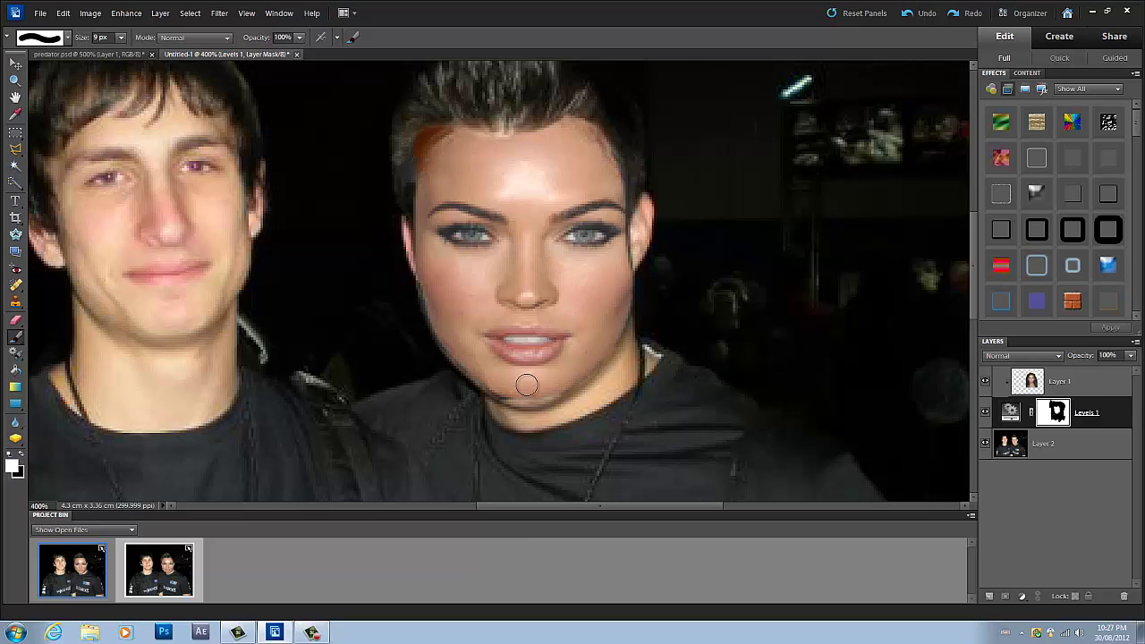
Step: Try painting a skin tone sampled below the lips over the chin and left hairline on Layer 1, and undo the strokes
key("alt")
left_click(1034, 383)
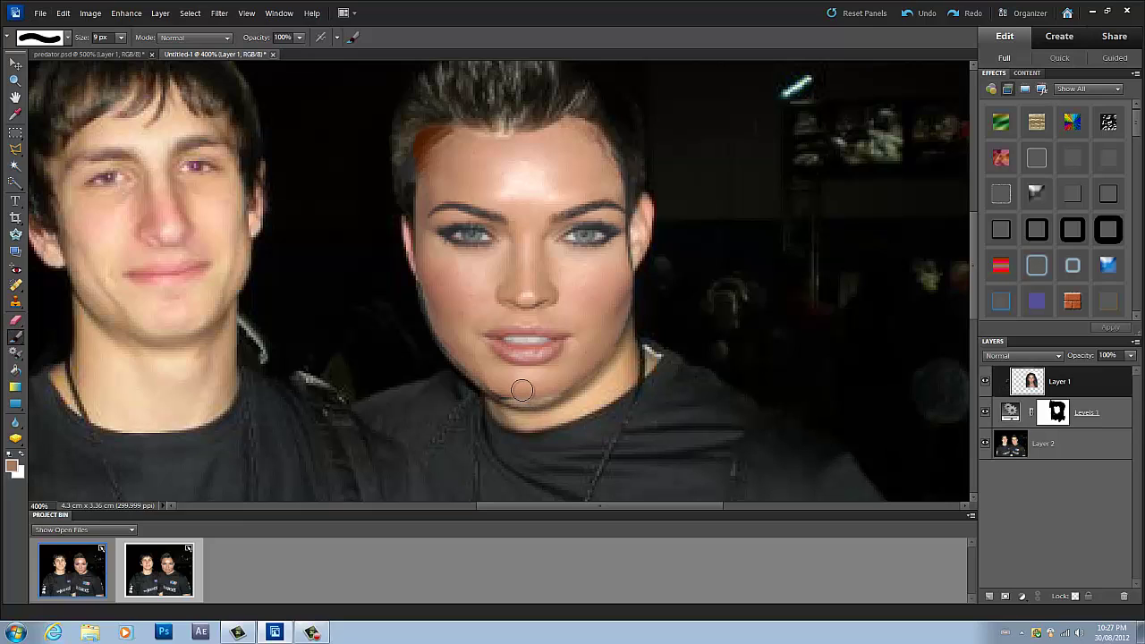
left_click(543, 369, "alt")
mouse_move(524, 384)
left_mouse_down()
mouse_move(501, 391)
mouse_move(549, 388)
left_mouse_up()
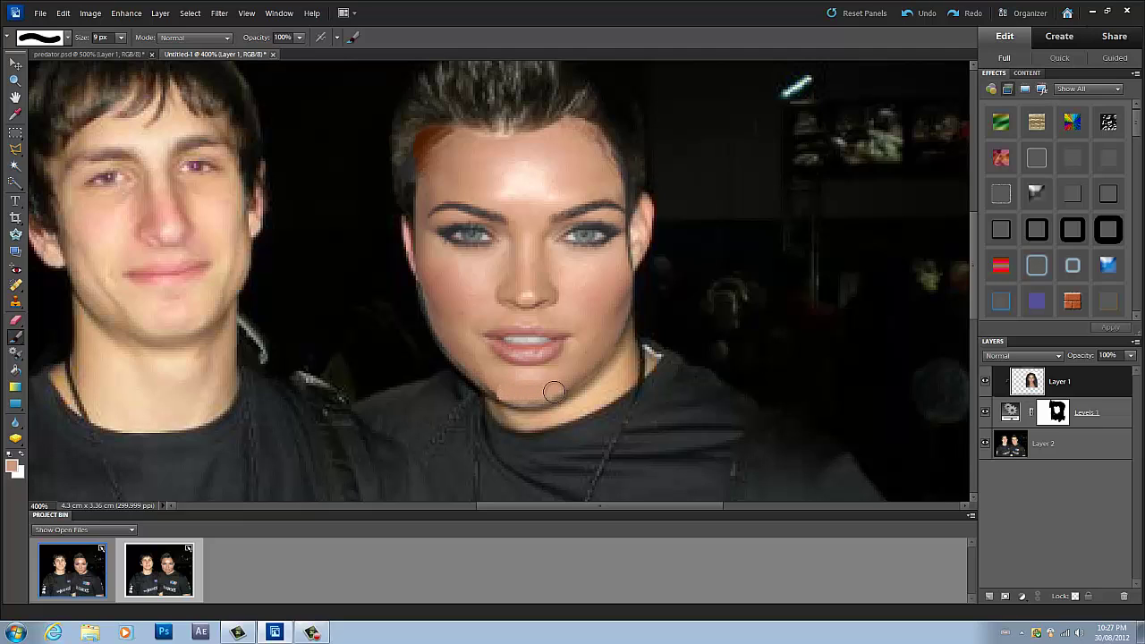
left_click_drag(449, 139, 428, 154)
key("ctrl+z")
key("ctrl+z")
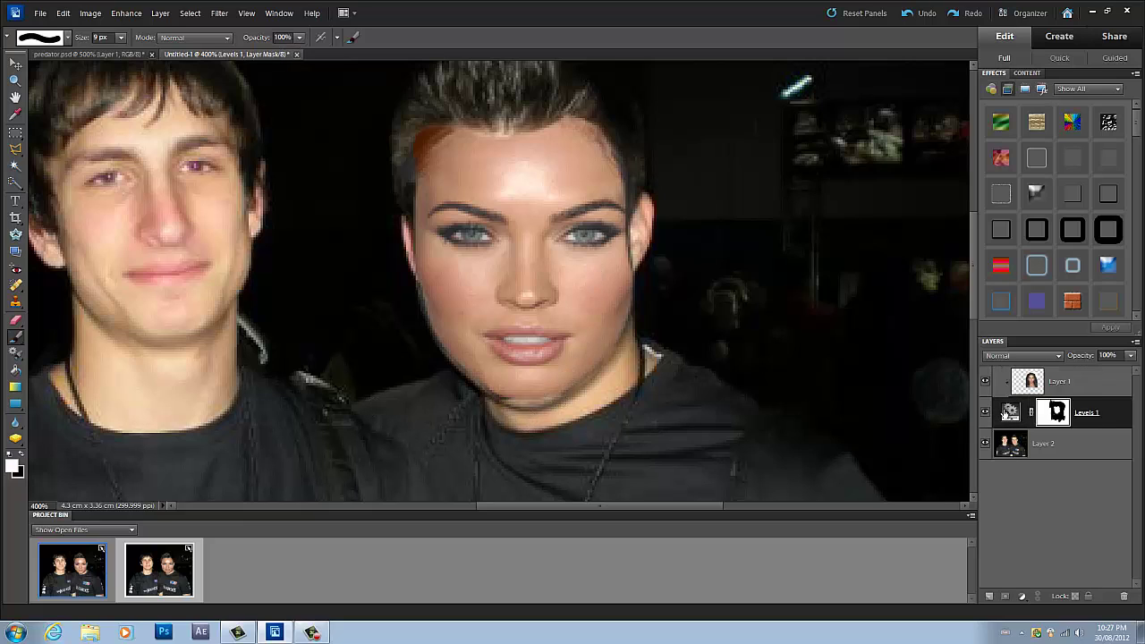
Step: Try brushing the sampled skin tone along the jawline on Layer 1, undo it, and reselect the Levels 1 mask
left_click(1029, 381)
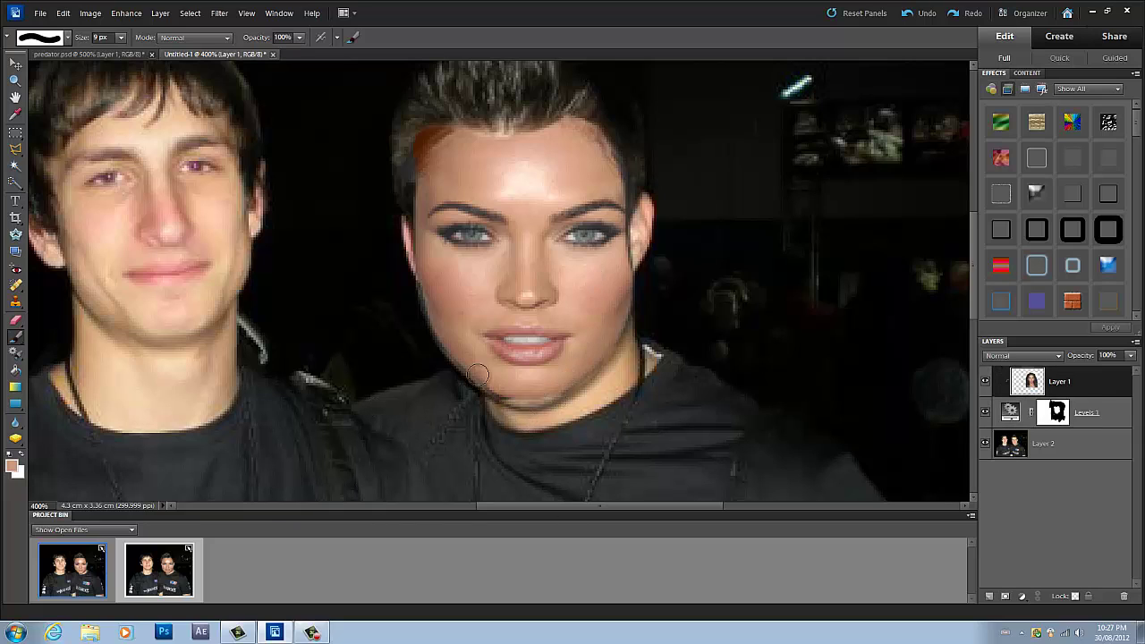
mouse_move(491, 387)
left_mouse_down()
mouse_move(555, 395)
mouse_move(606, 334)
mouse_move(586, 280)
mouse_move(609, 312)
mouse_move(556, 287)
mouse_move(593, 267)
mouse_move(578, 285)
mouse_move(570, 213)
mouse_move(606, 214)
mouse_move(588, 281)
left_mouse_up()
key("ctrl+z")
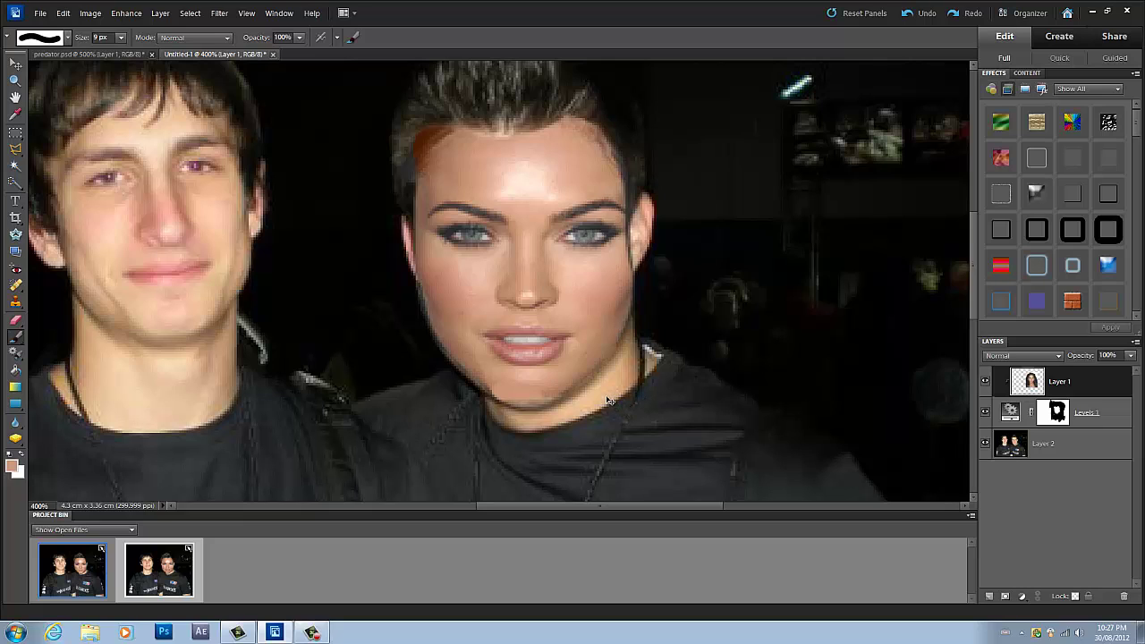
key("alt+bracketleft")
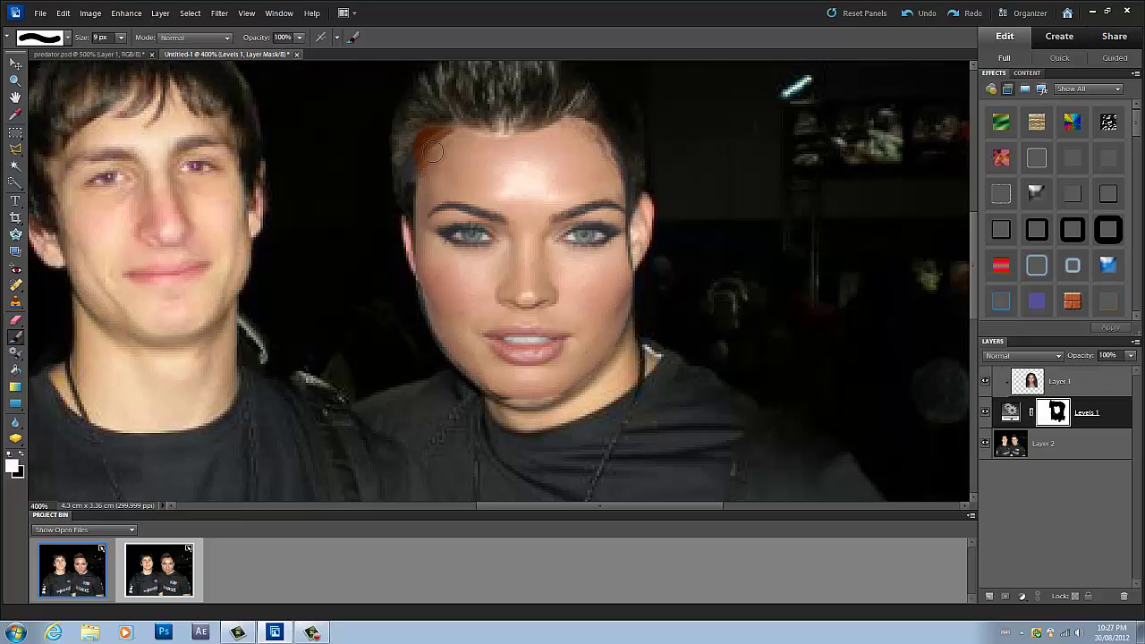
Step: Fit the whole Untitled-1 image in view and compare its face blending with the hairline and jaw in predator.psd
key("ctrl+0")
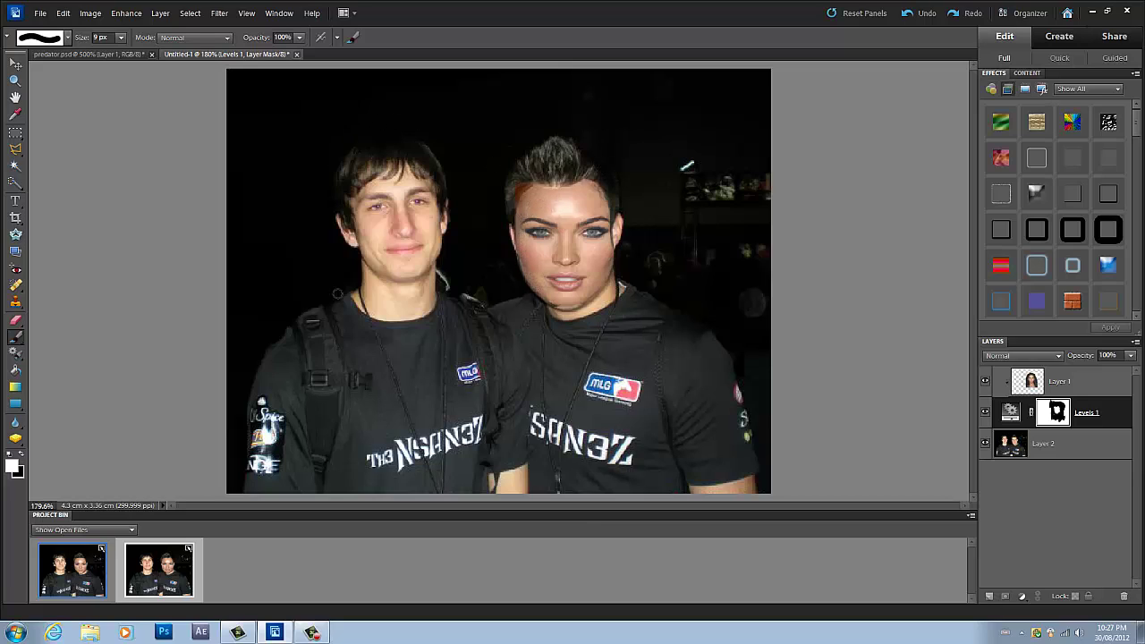
left_click(134, 55)
scroll(630, 194, "up", 2)
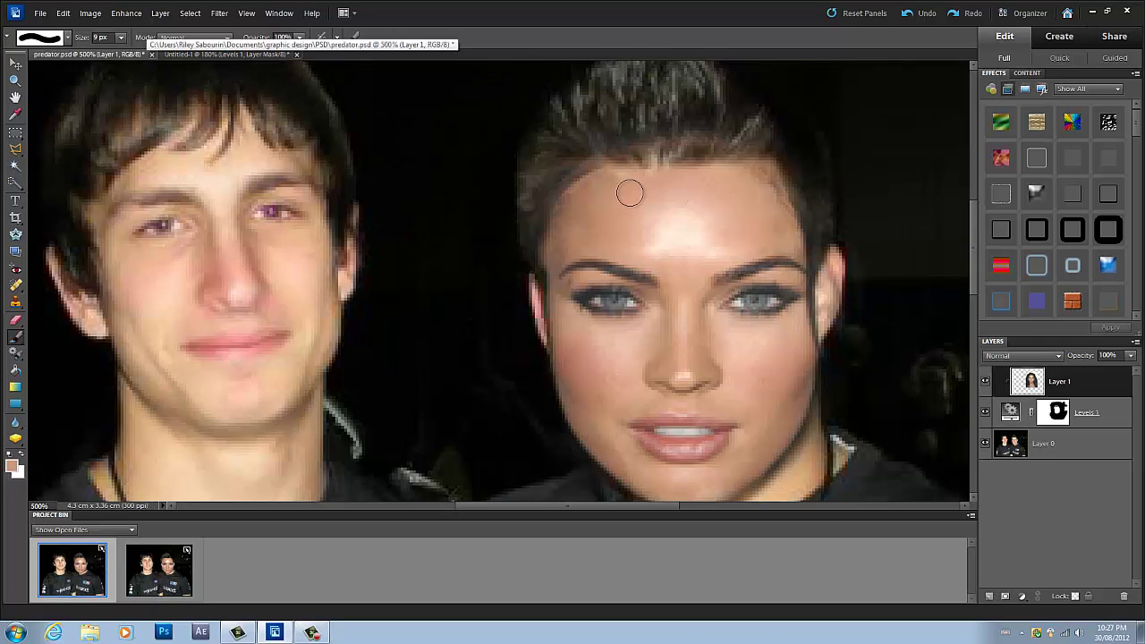
scroll(618, 193, "up", 1)
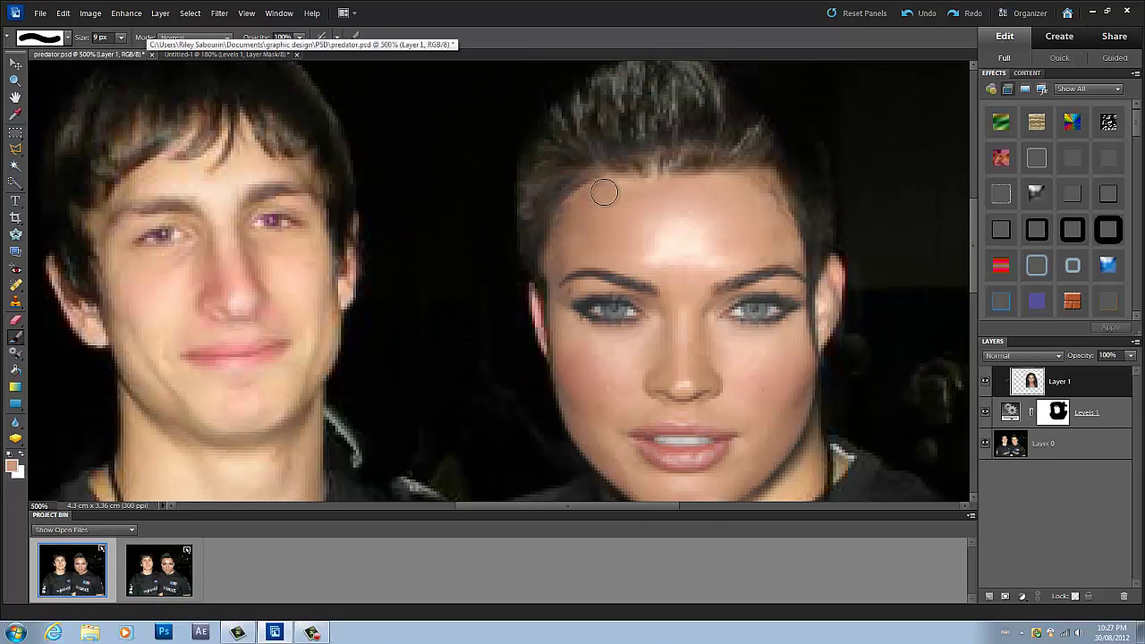
scroll(604, 193, "down", 2)
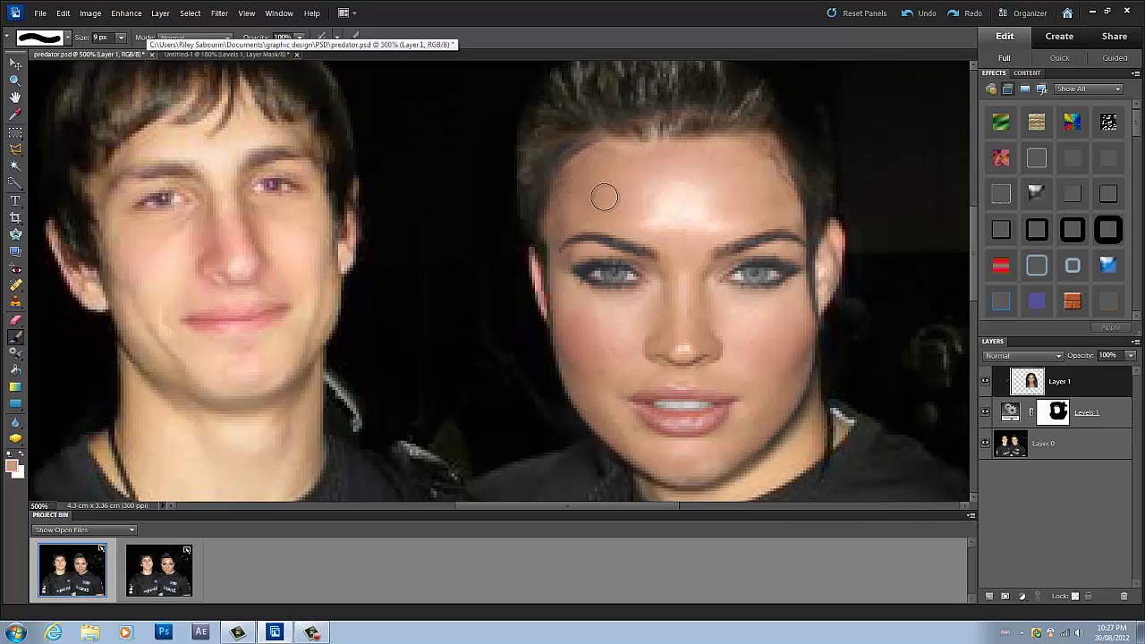
left_click(221, 54)
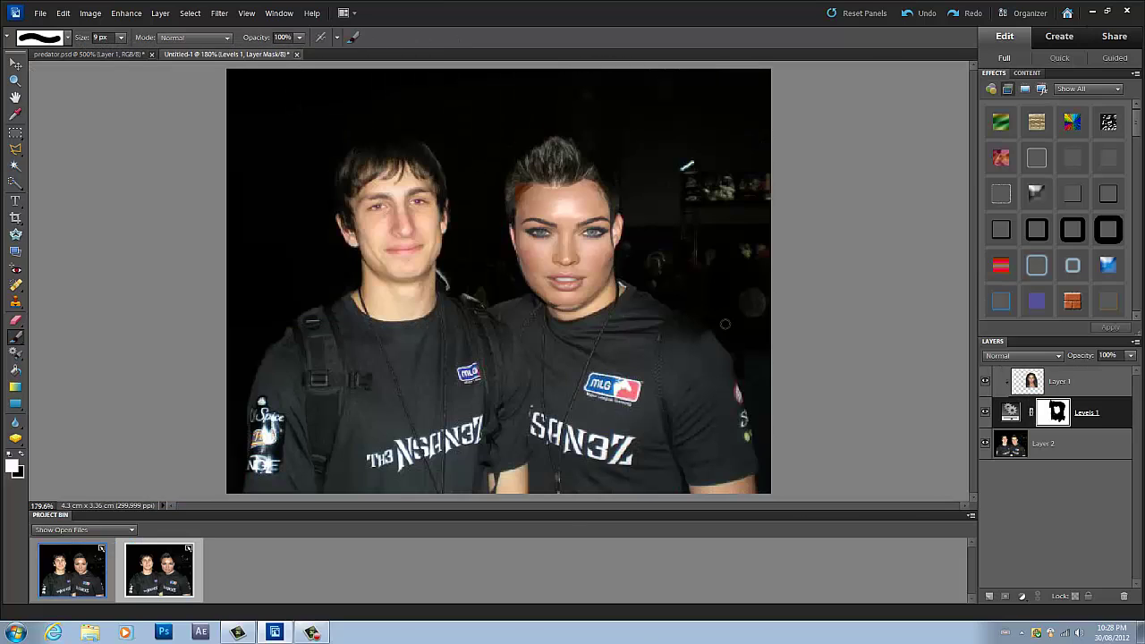
Step: Try nudging the portrait on Layer 1 slightly left and down, and scale its height to 99.8%
left_click(1052, 381)
key("v")
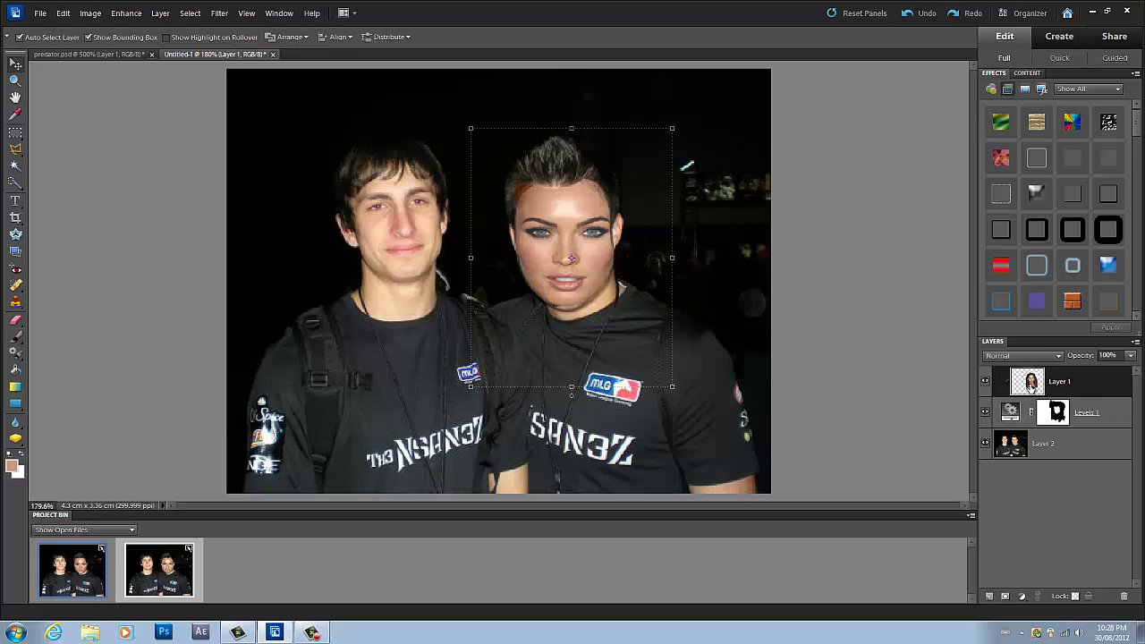
key("Left")
key("Left")
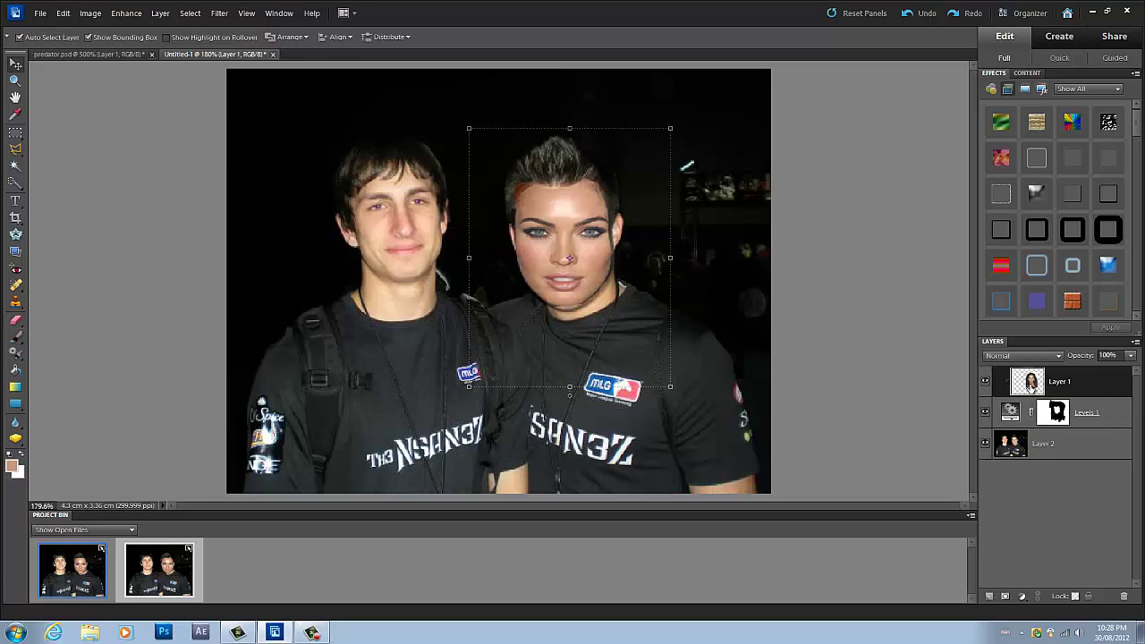
key("Down")
key("Down")
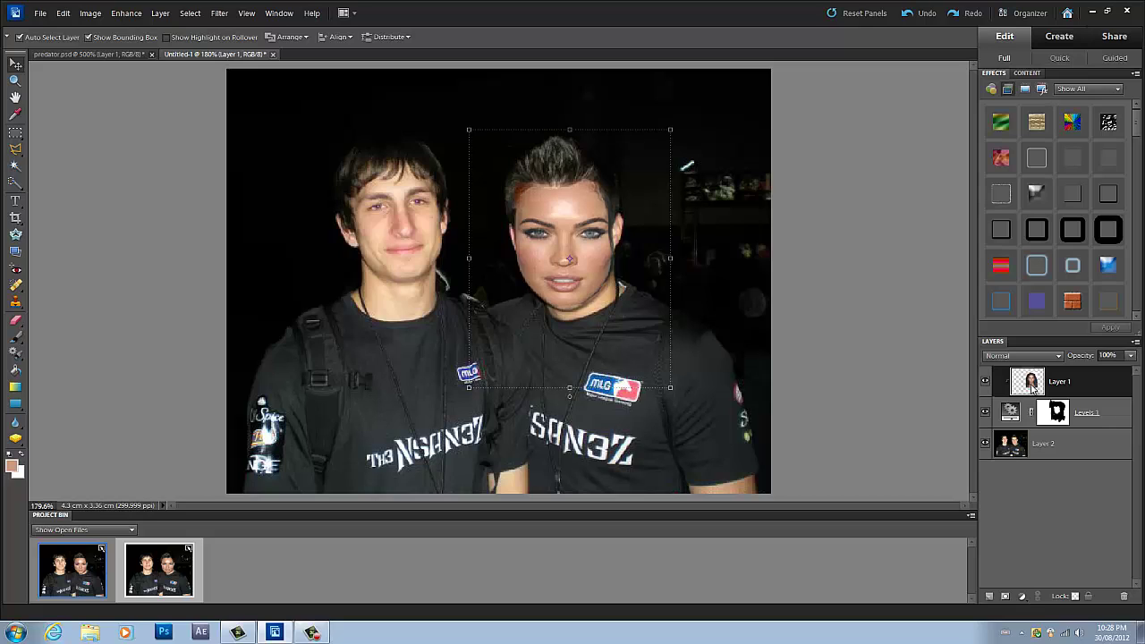
key("Up")
key("Down")
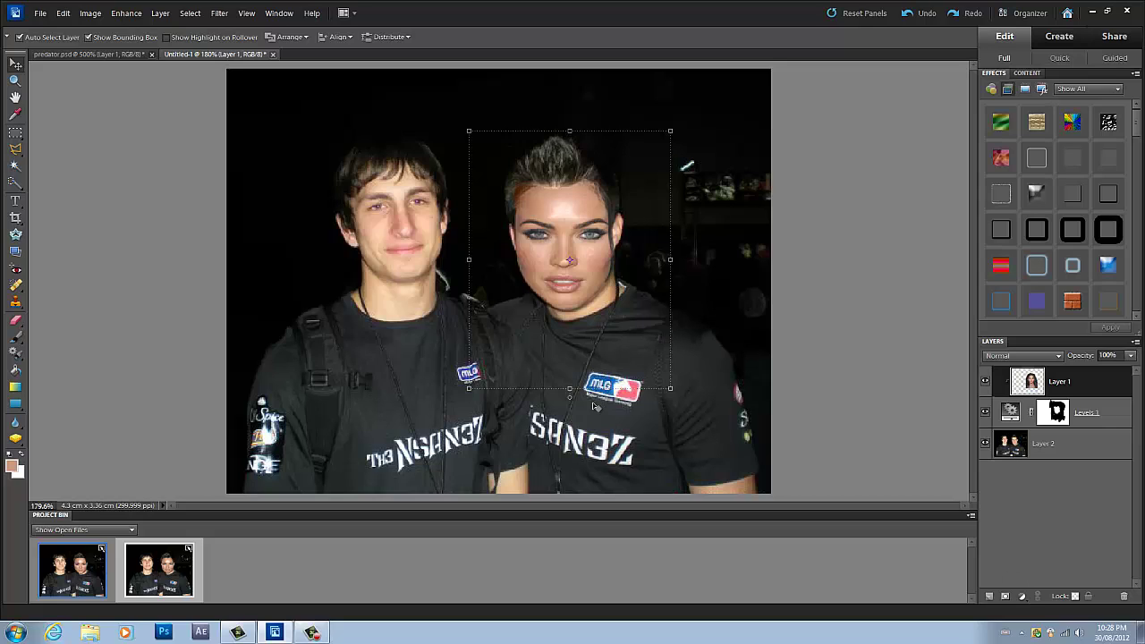
left_click_drag(570, 389, 571, 389)
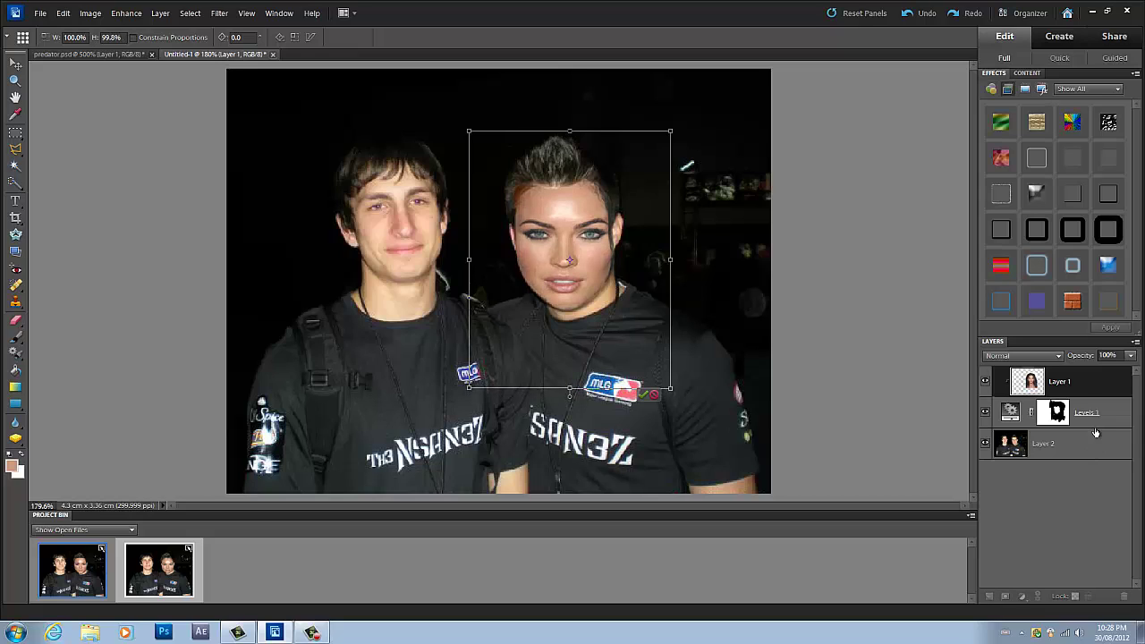
key("Return")
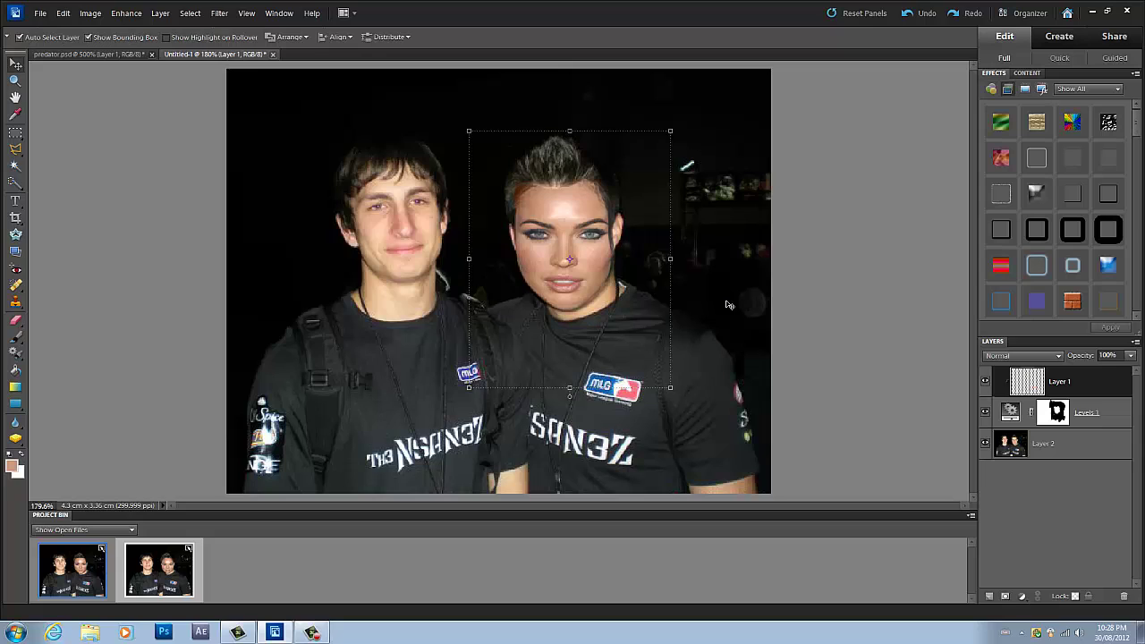
Step: Try painting black on the Levels 1 mask over the orange left-hairline patch with the Brush Tool
left_click(1057, 413)
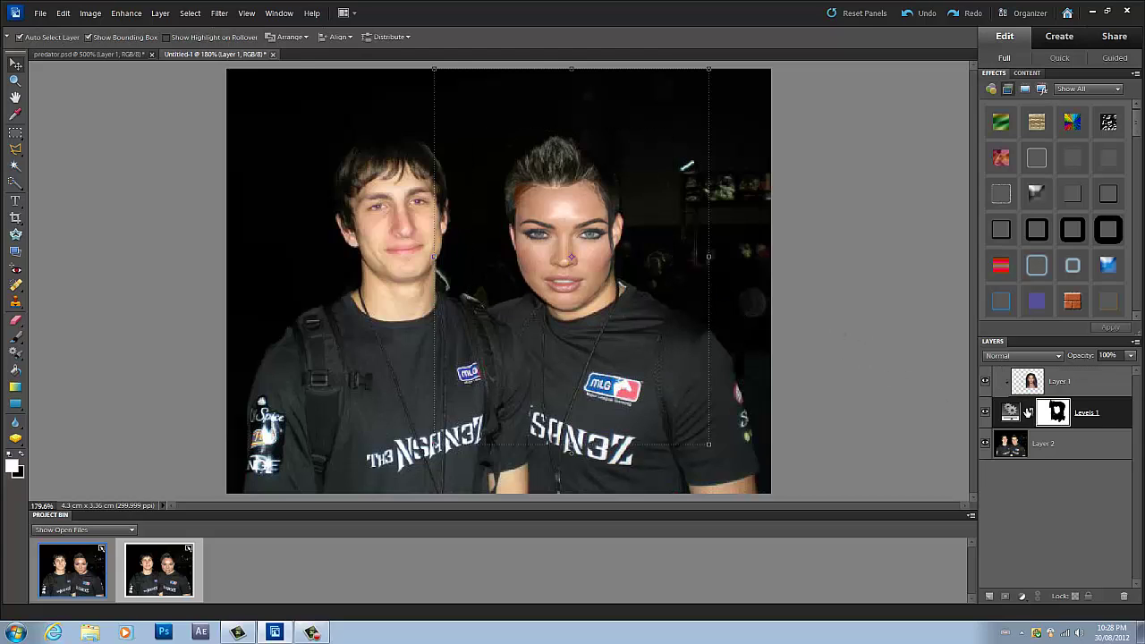
left_click(25, 454)
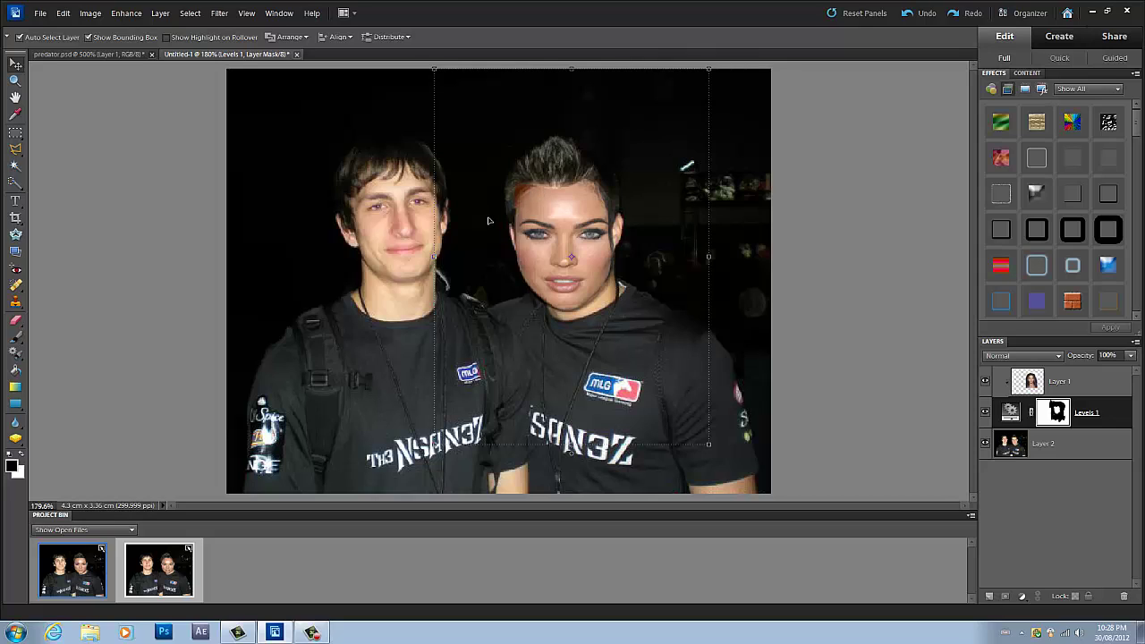
key("b")
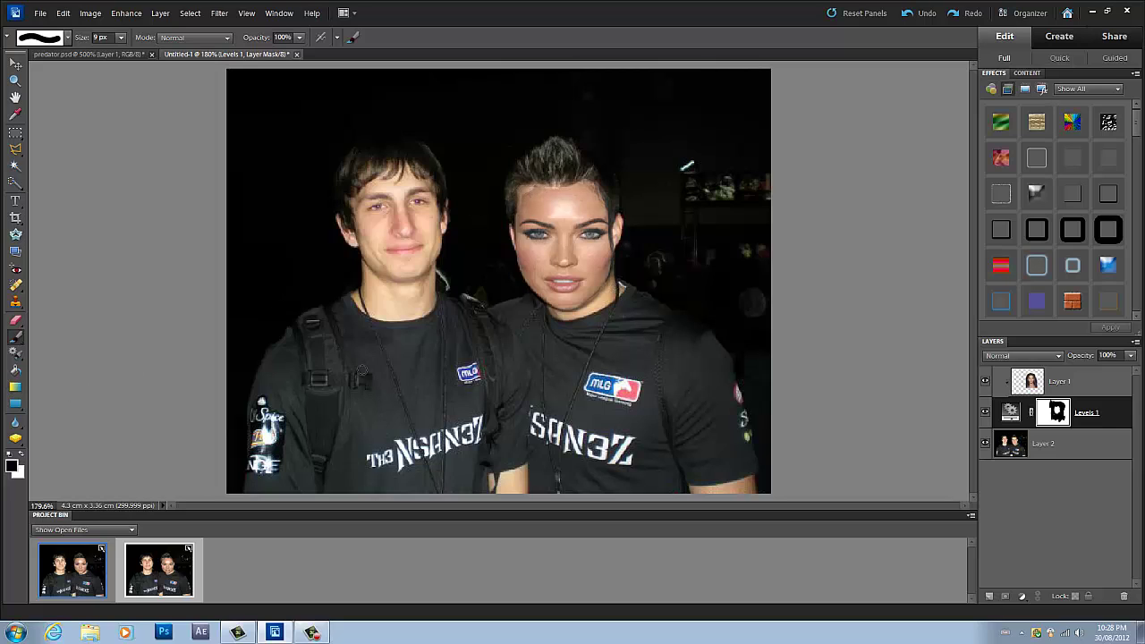
key("alt+bracketright")
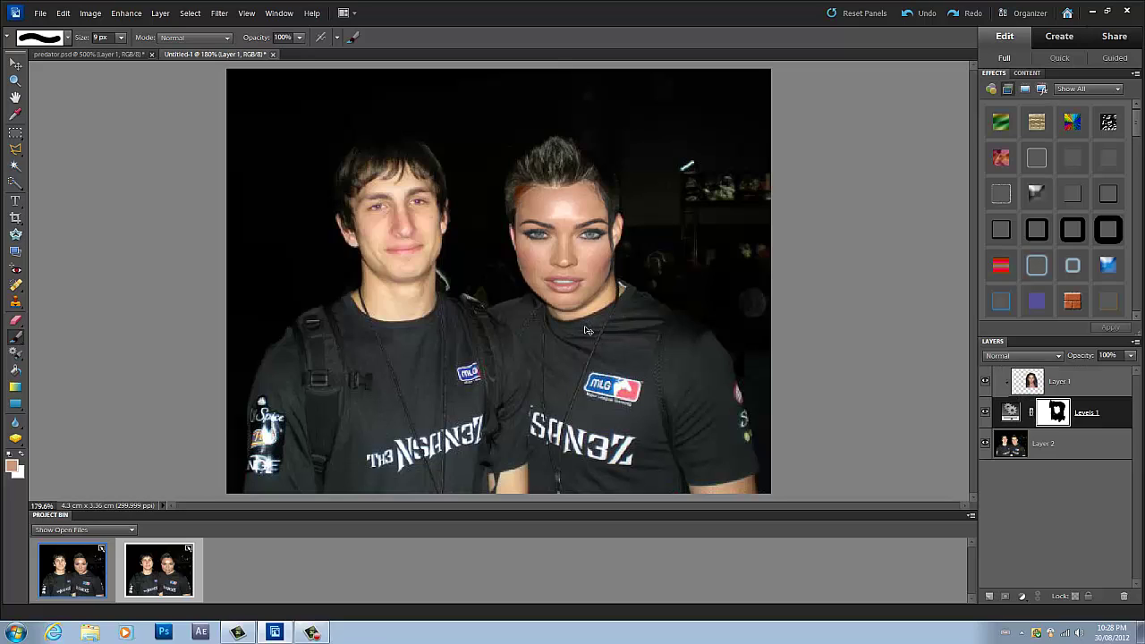
Step: Clear the orange patch at the left hairline, and set white as the paint colour on the Levels 1 mask
left_click(524, 193, "alt")
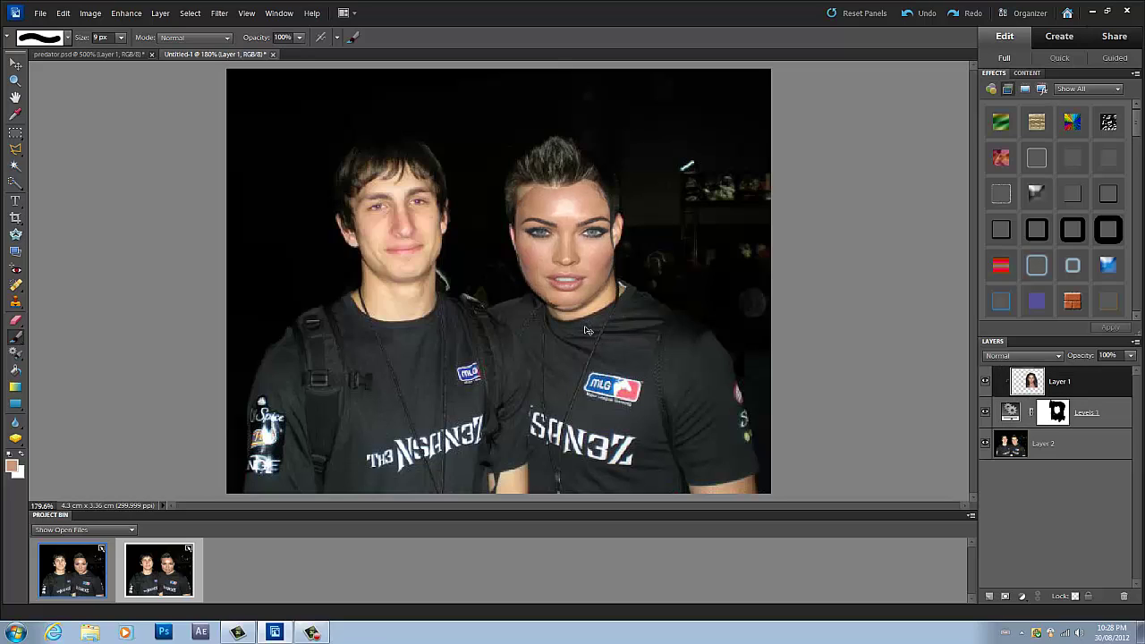
key("alt+bracketleft")
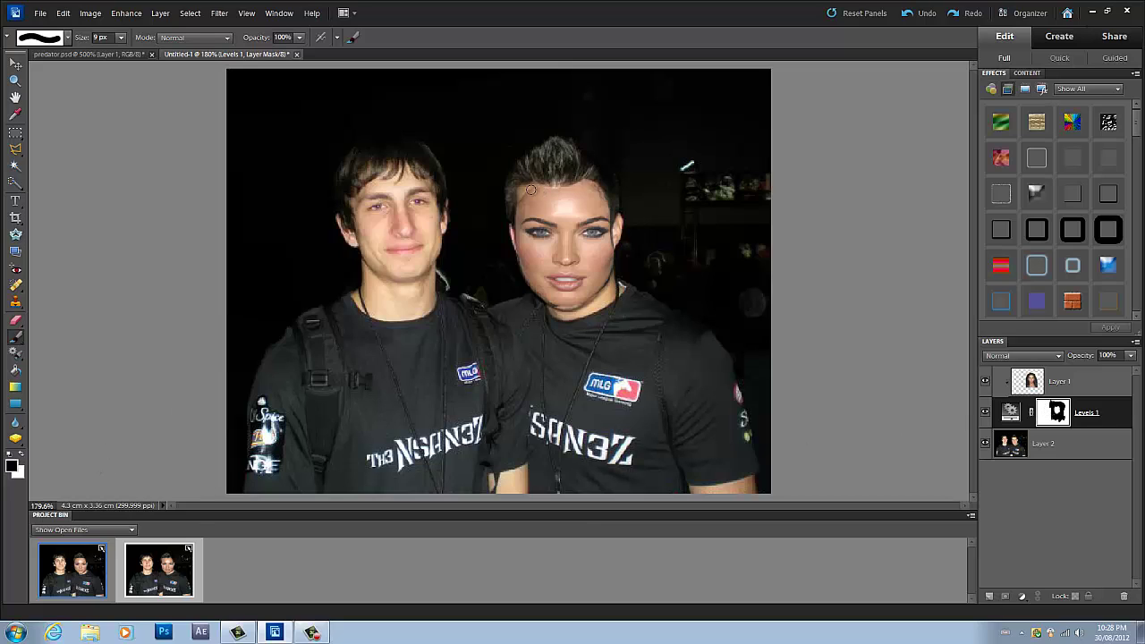
key("x")
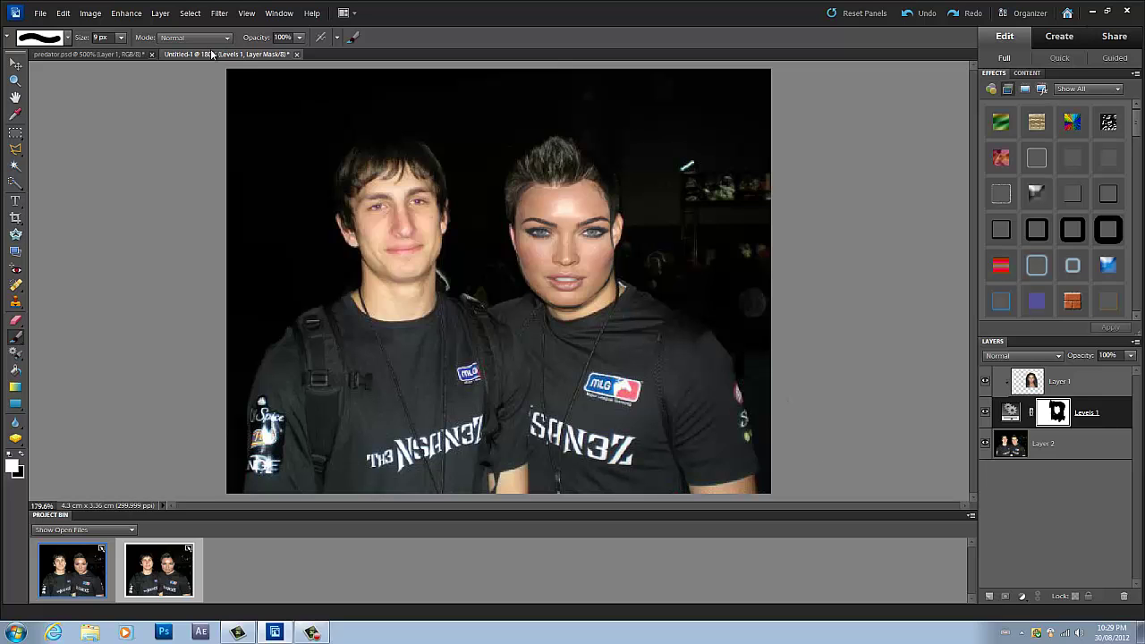
Step: Fit the whole predator.psd image in view and compare its finished face swap with Untitled-1 at the same zoom
left_click(113, 53)
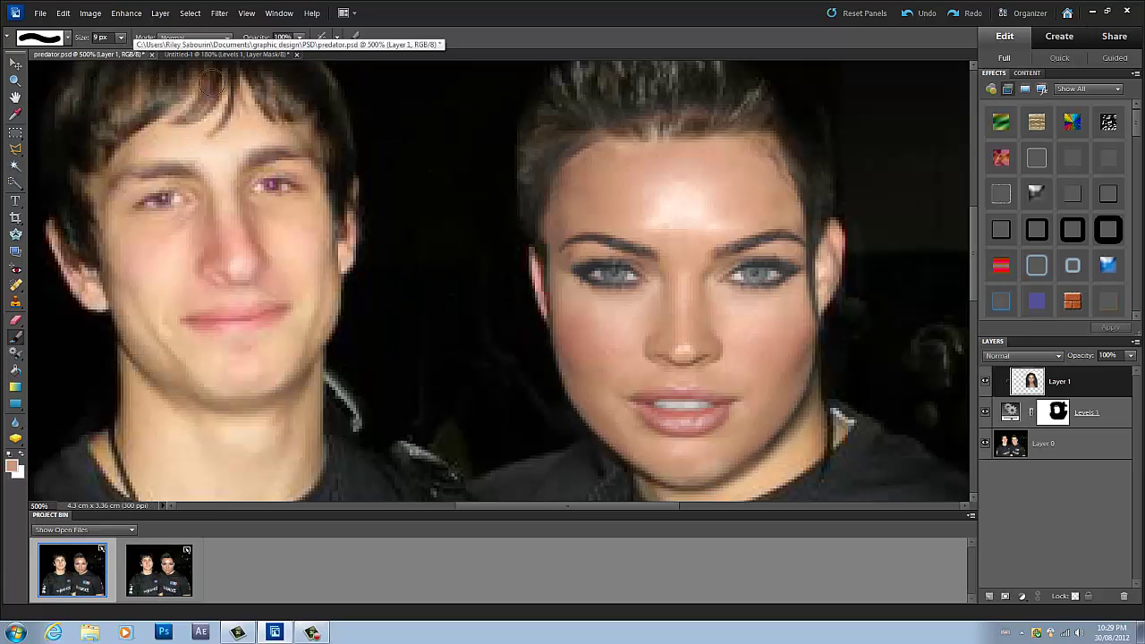
key("ctrl+0")
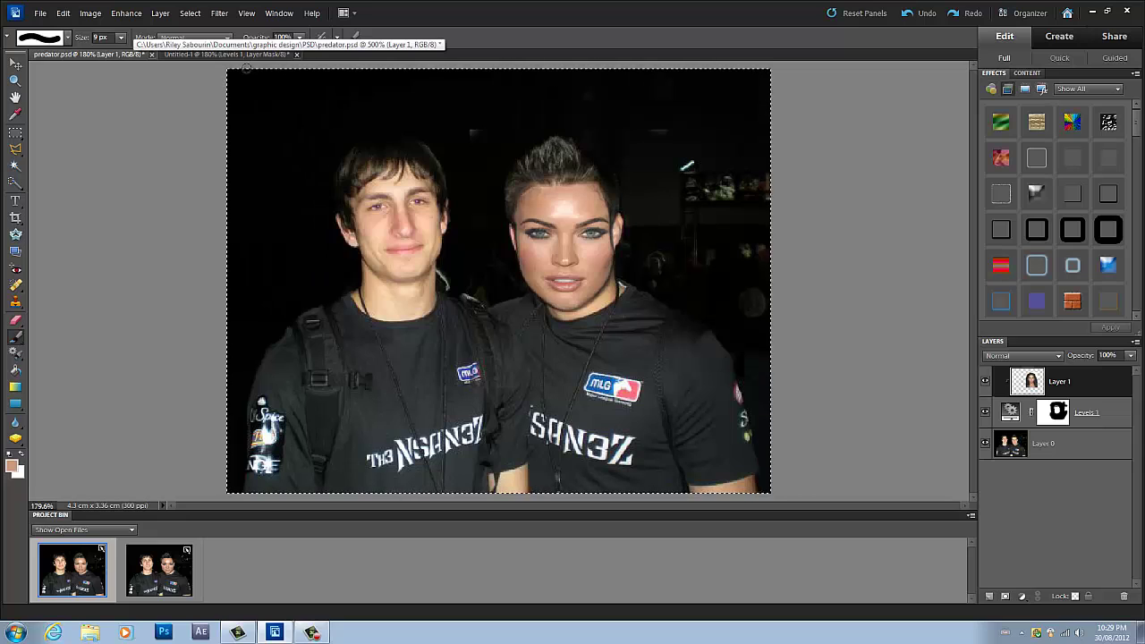
left_click(243, 55)
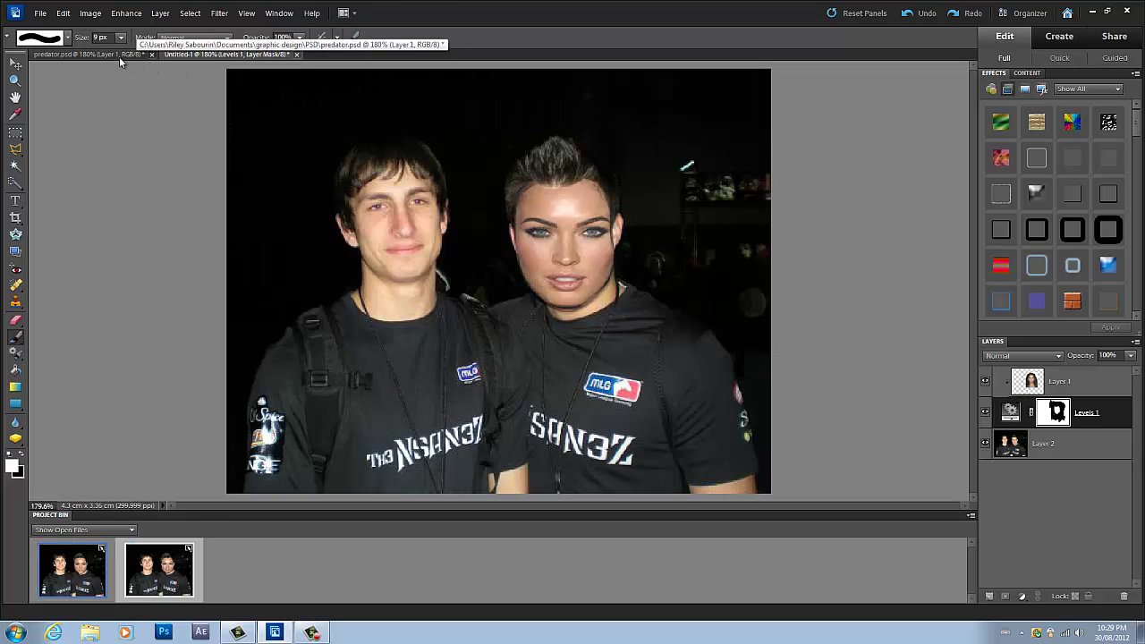
left_click(119, 56)
left_click(205, 56)
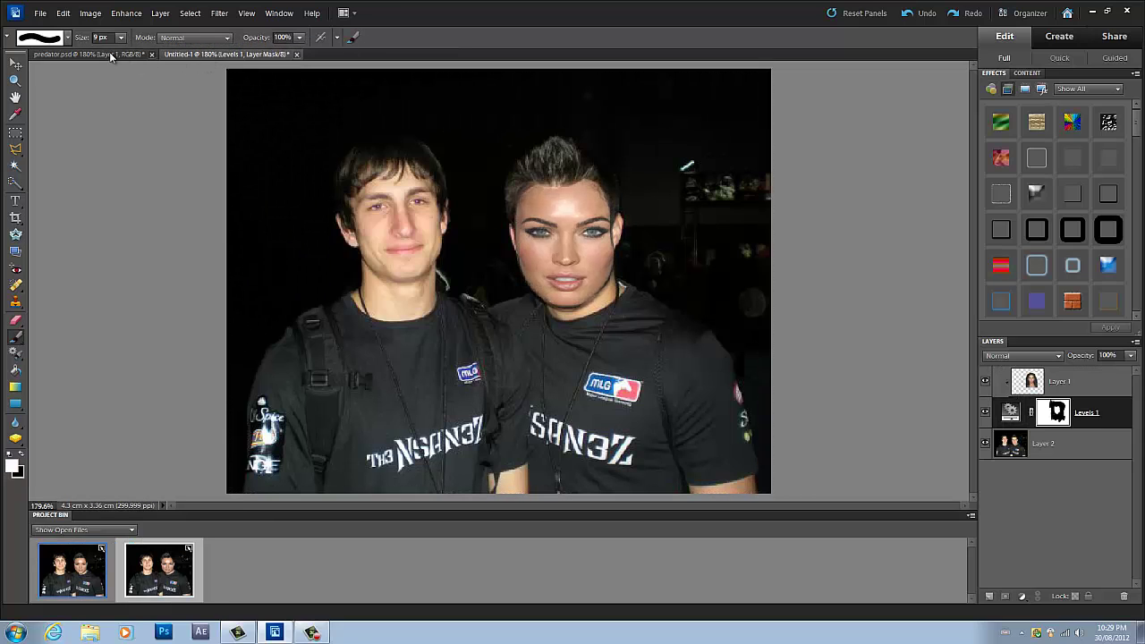
left_click(115, 56)
left_click(207, 55)
Step: Switch to predator.psd and deselect the selection around its whole canvas
key("ctrl+d")
left_click(107, 54)
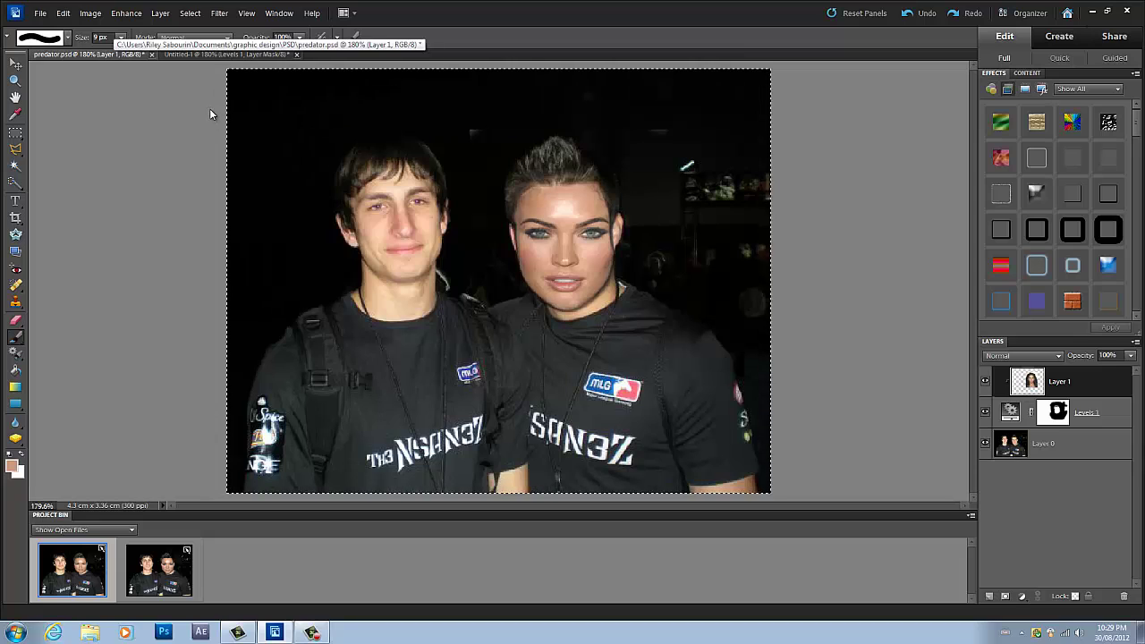
key("ctrl+d")
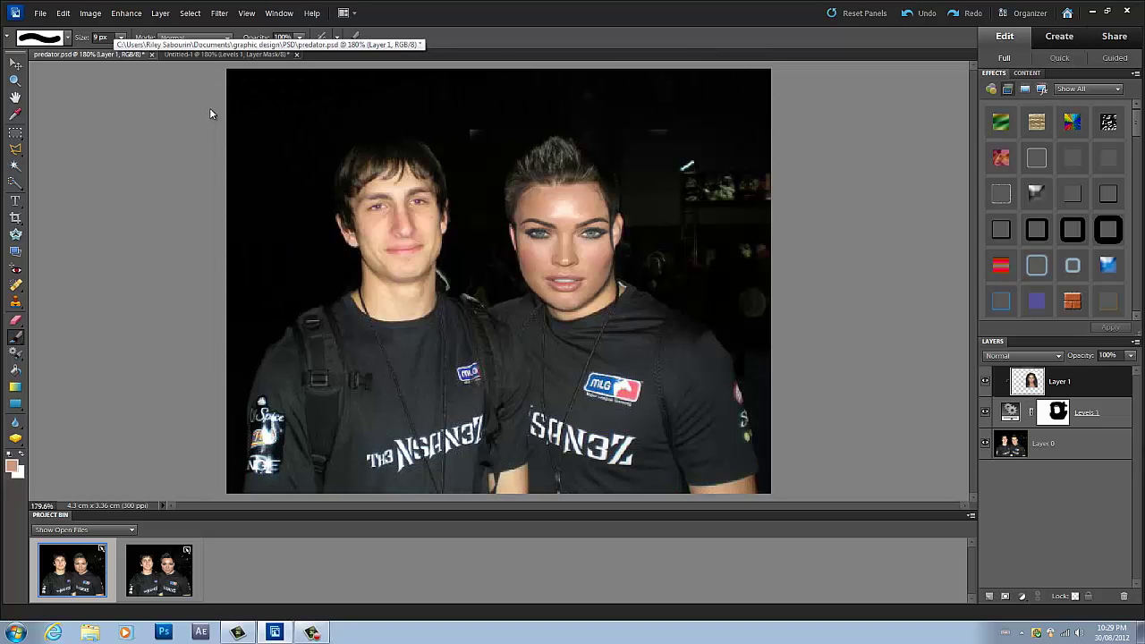